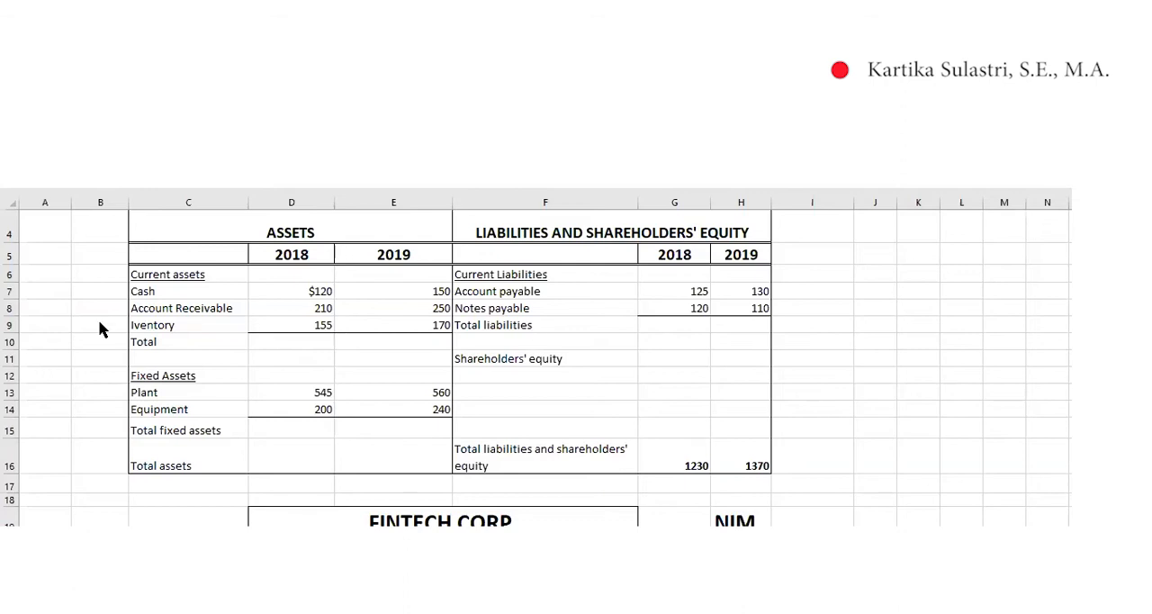
Total the current assets for 2018 and 2019 with =SUM(D7:D9) in D10 and =SUM(E7:E9) in E10
left_click(302, 345)
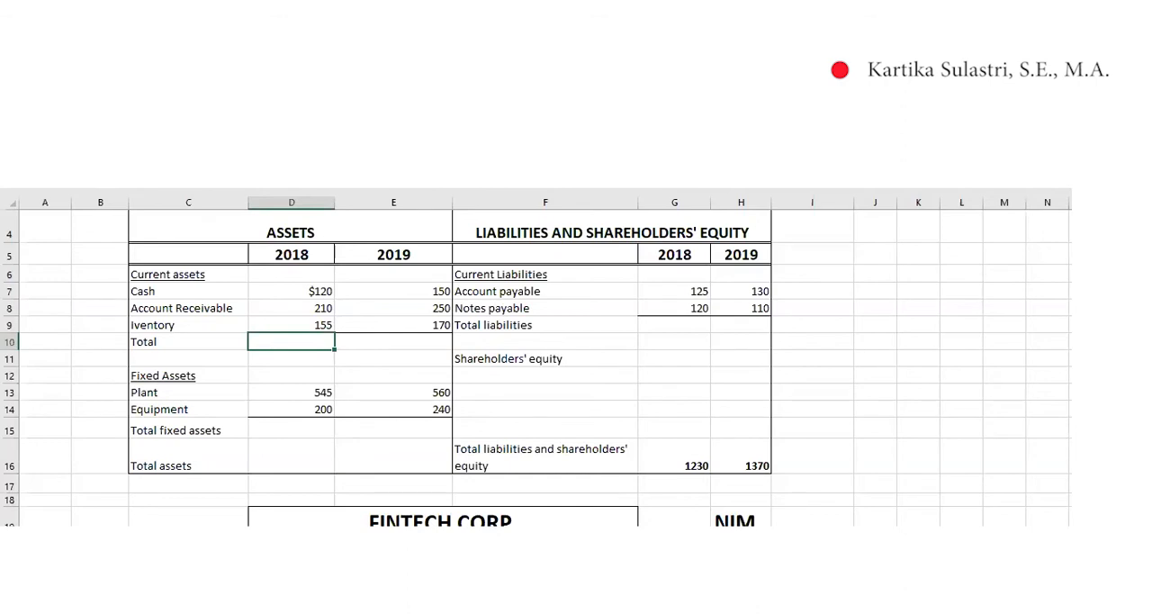
key("alt+equal")
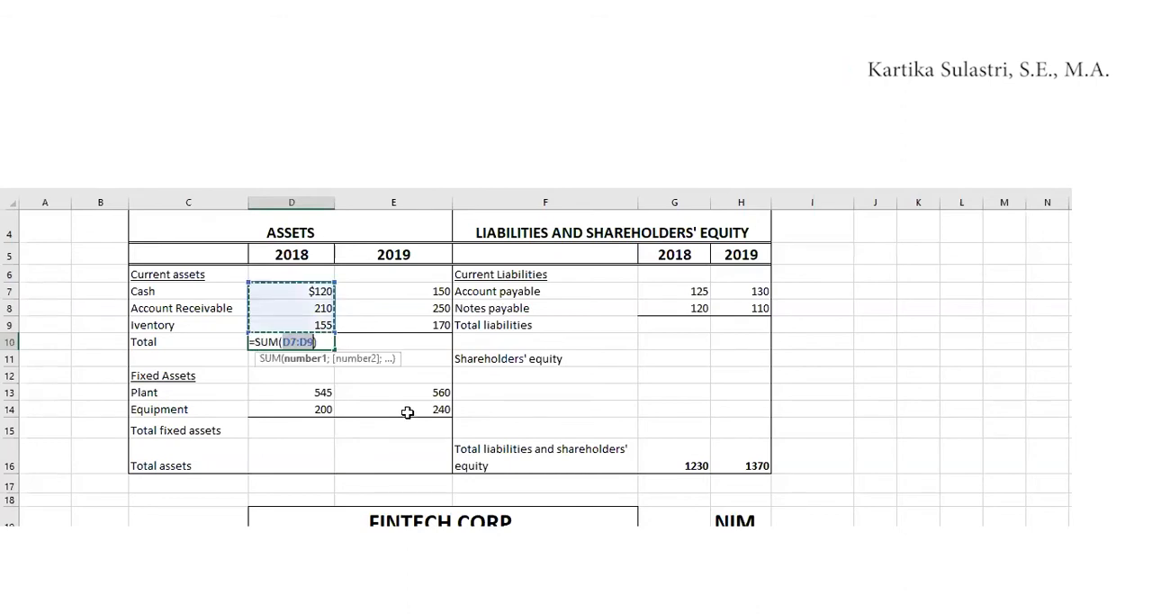
key("Escape")
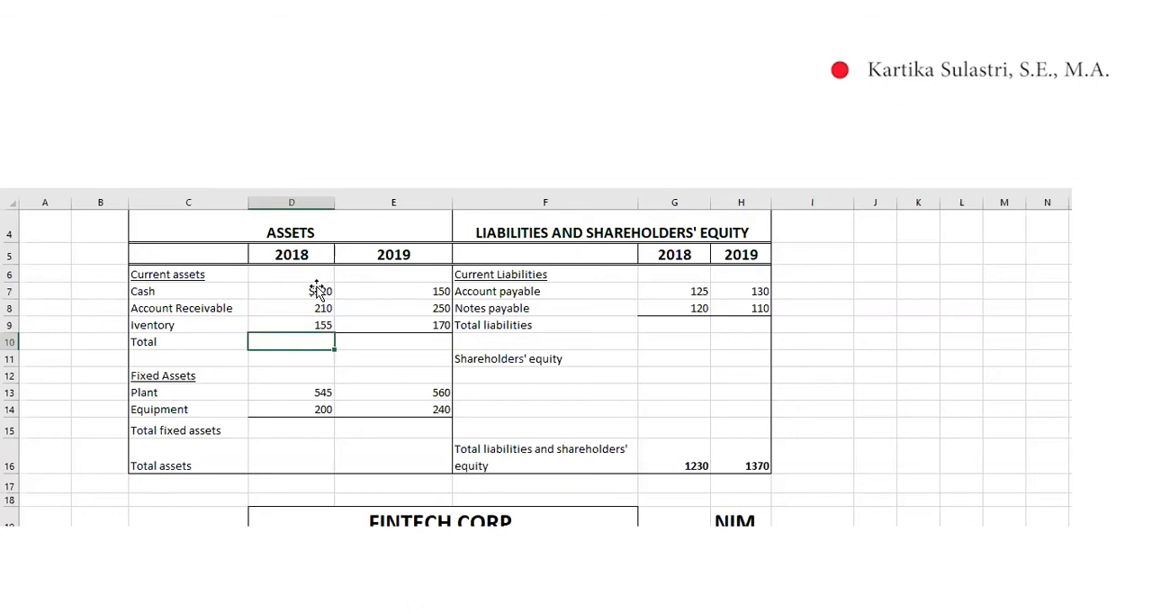
key("alt+equal")
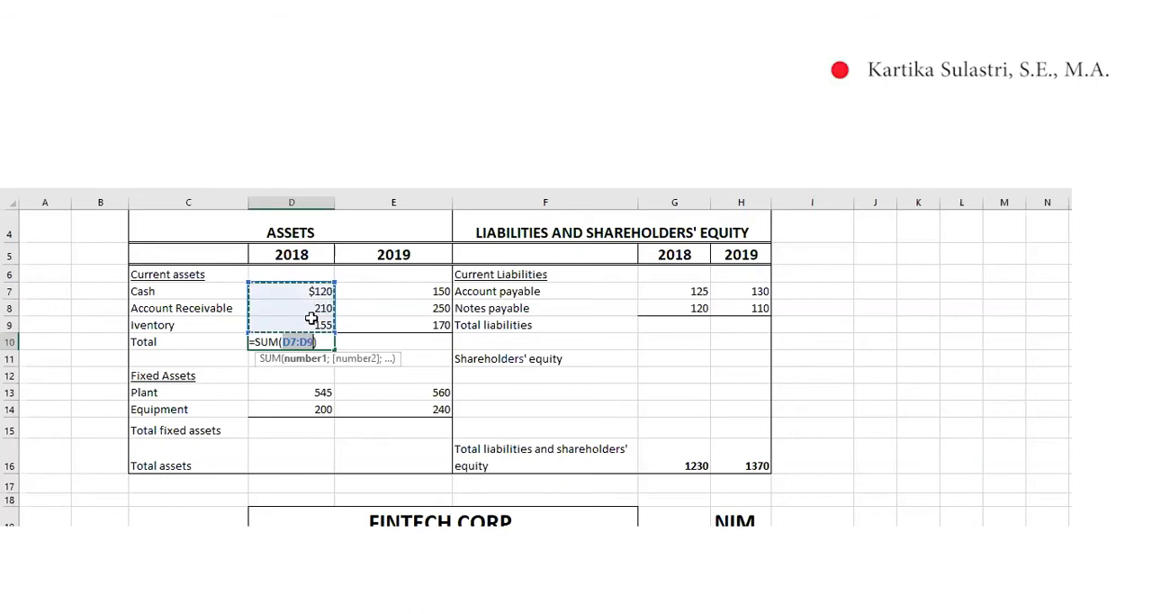
key("Return")
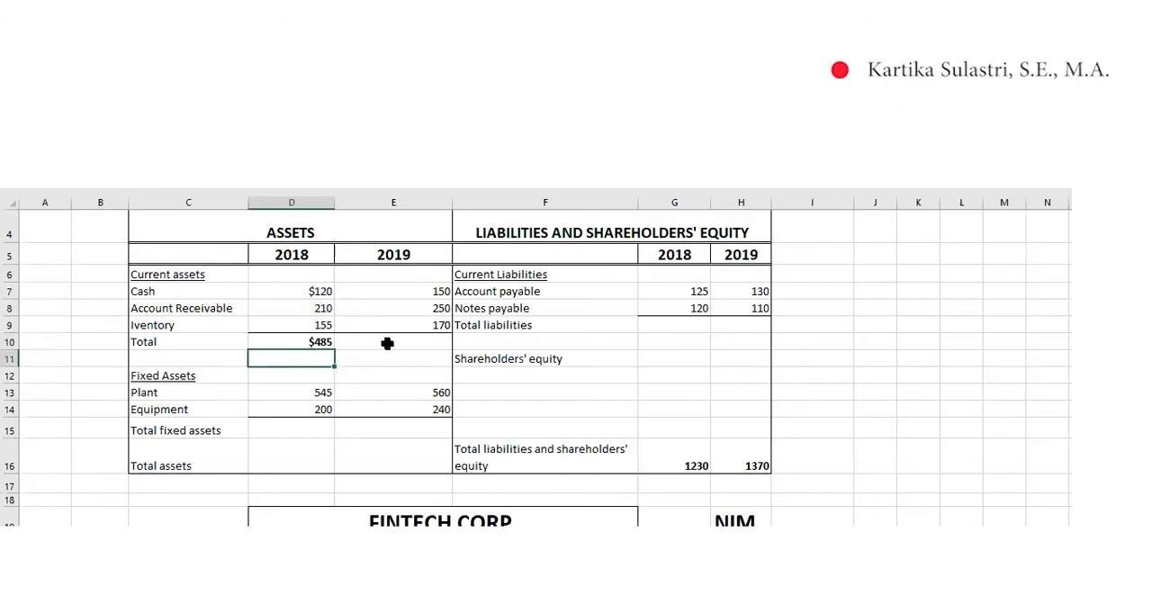
left_click(391, 342)
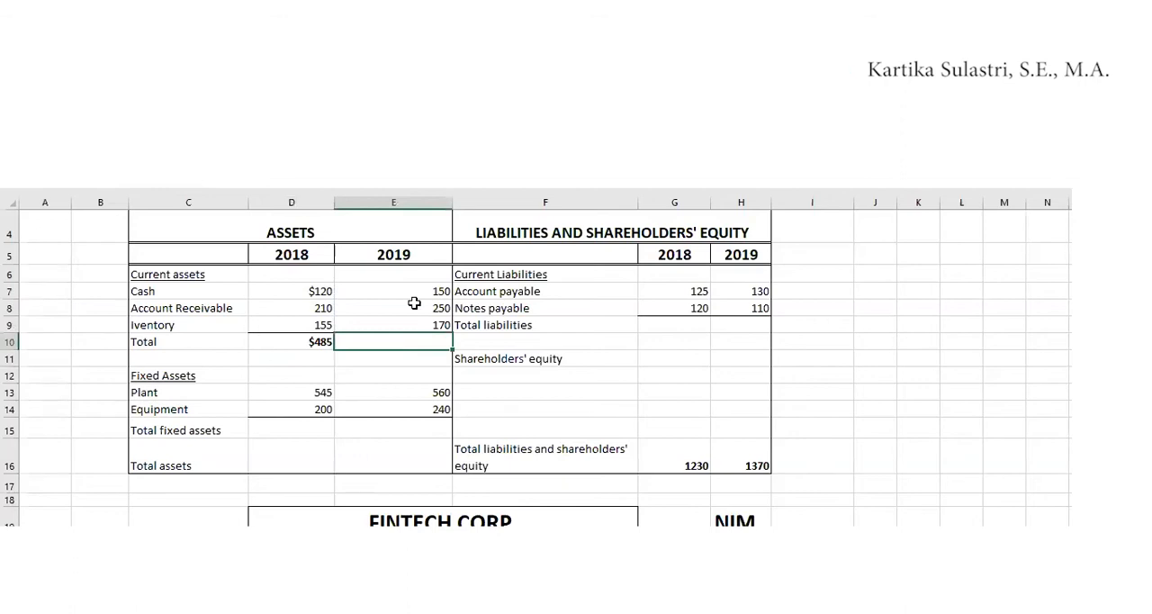
key("alt+equal")
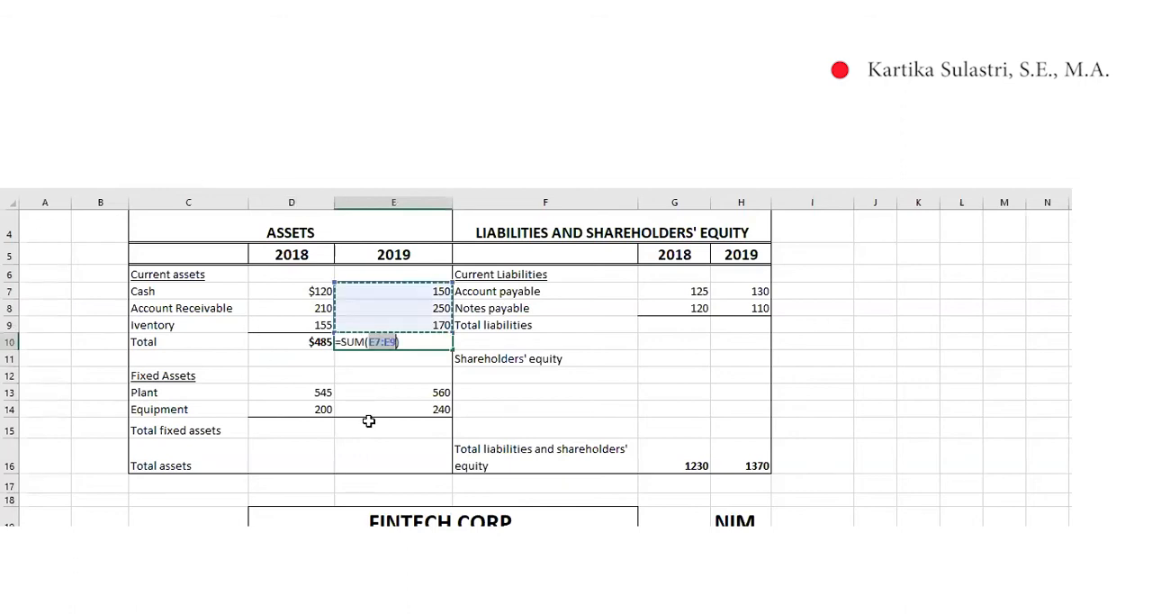
key("Return")
Enter the total fixed assets in row 15 as 745 for 2018 and 800 for 2019
left_click(304, 429)
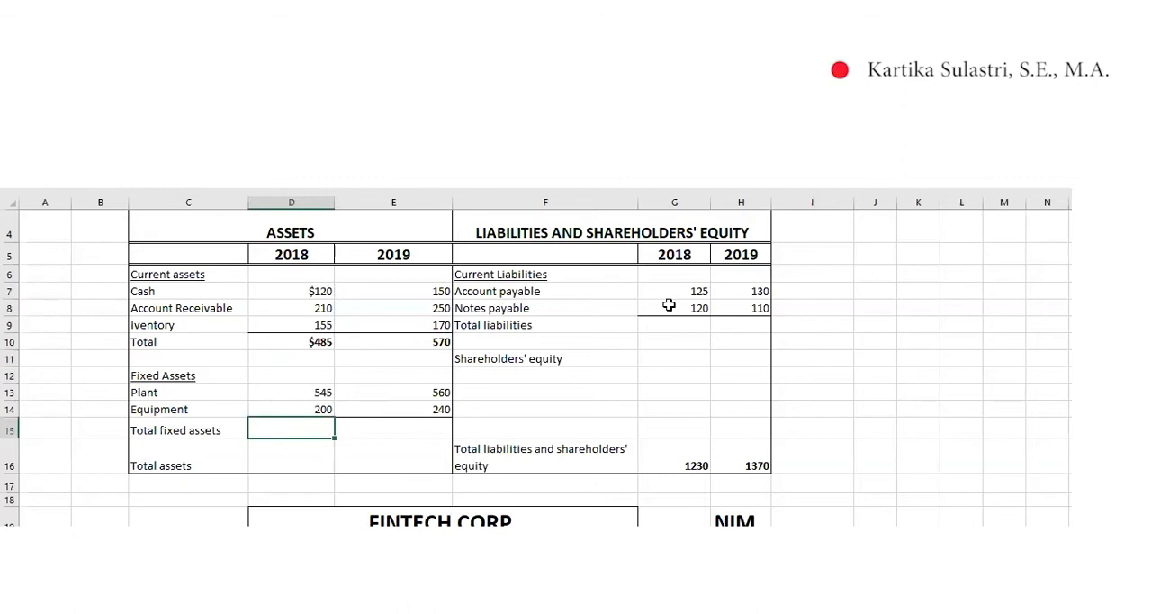
type("745")
key("Return")
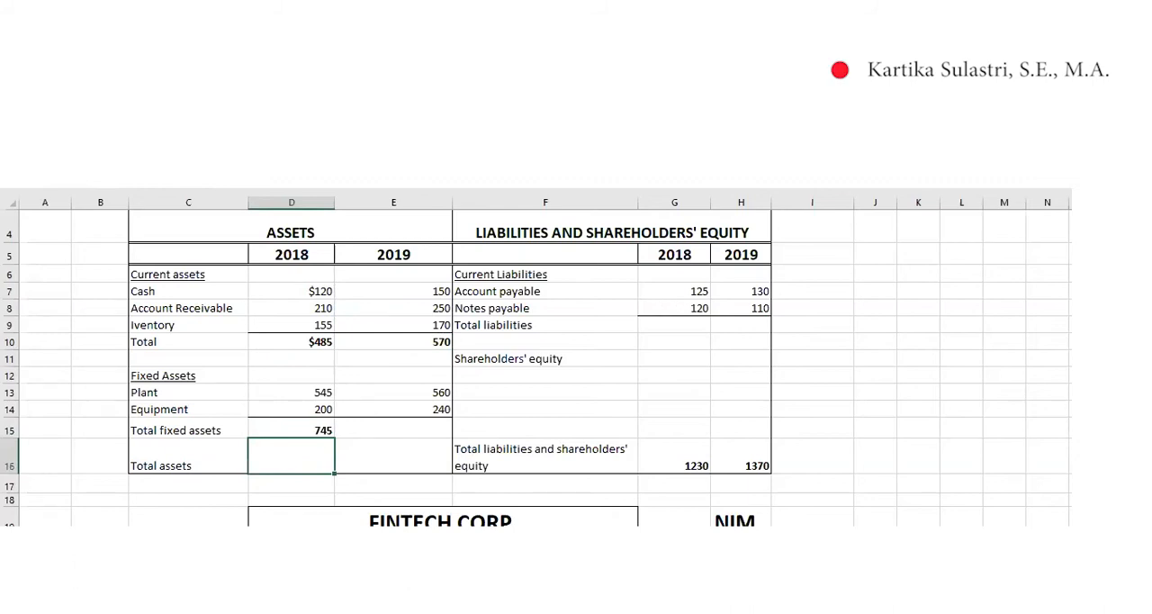
key("Up")
key("Right")
type("800")
key("Return")
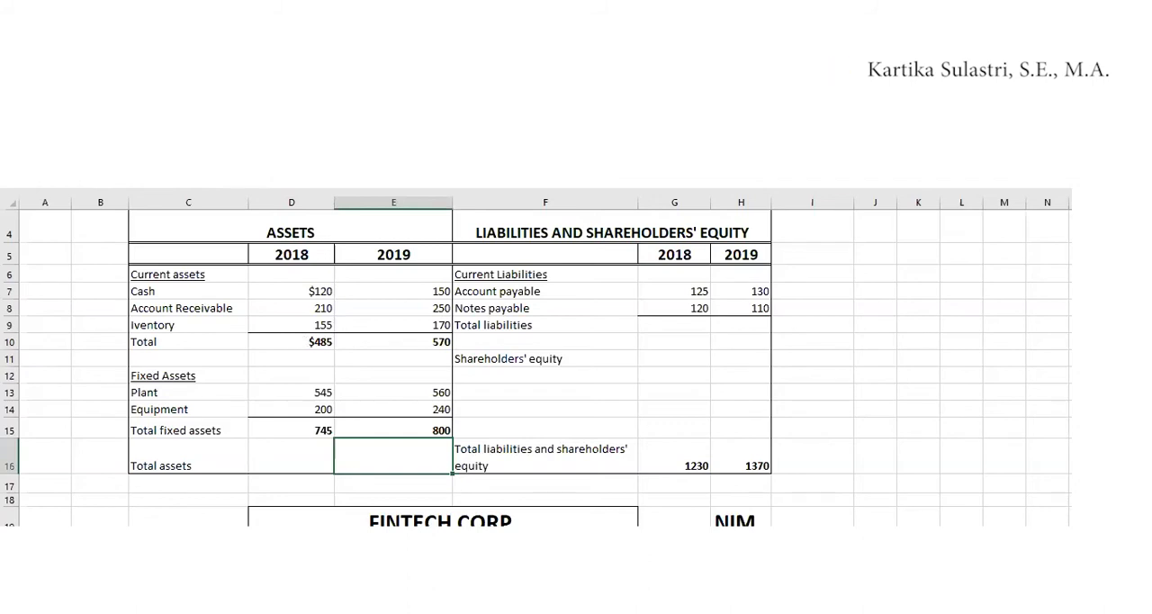
left_click(304, 342)
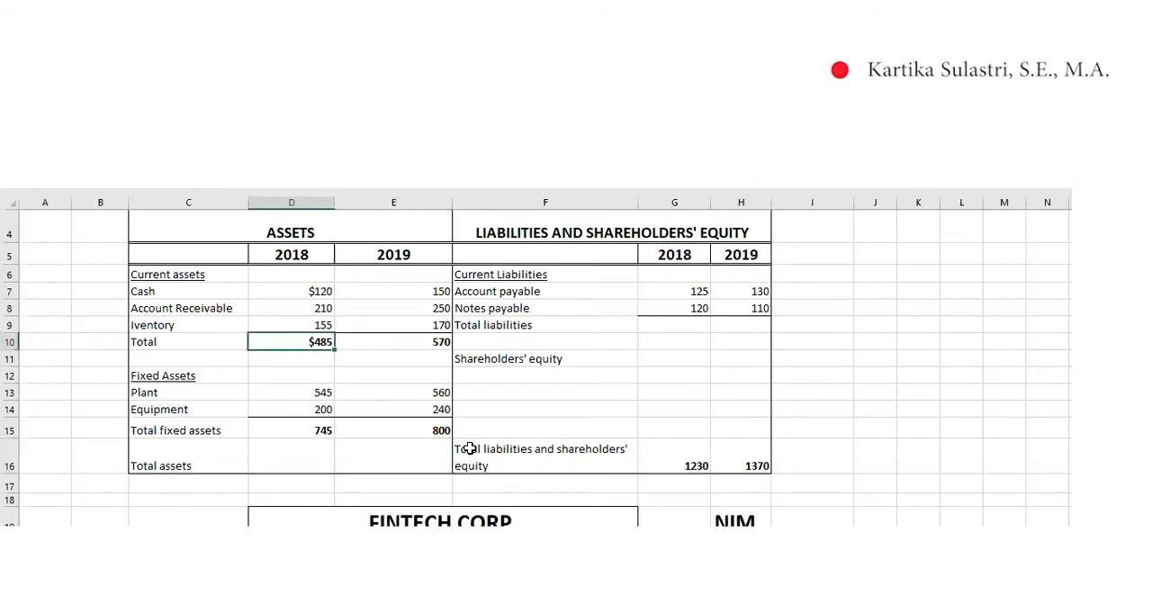
left_click(410, 341)
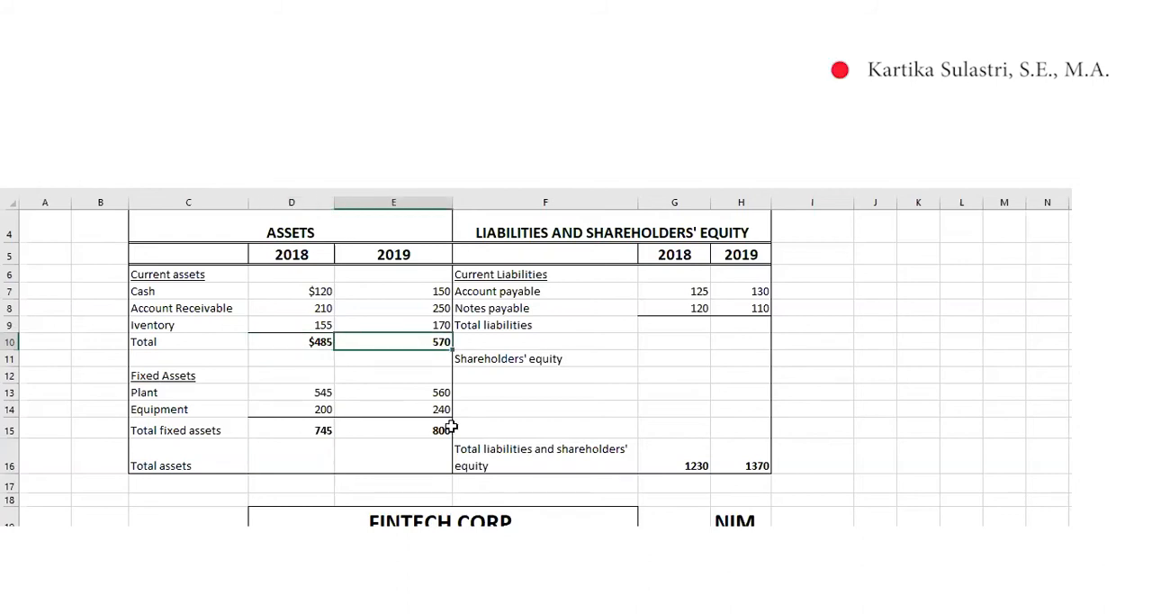
left_click(311, 430)
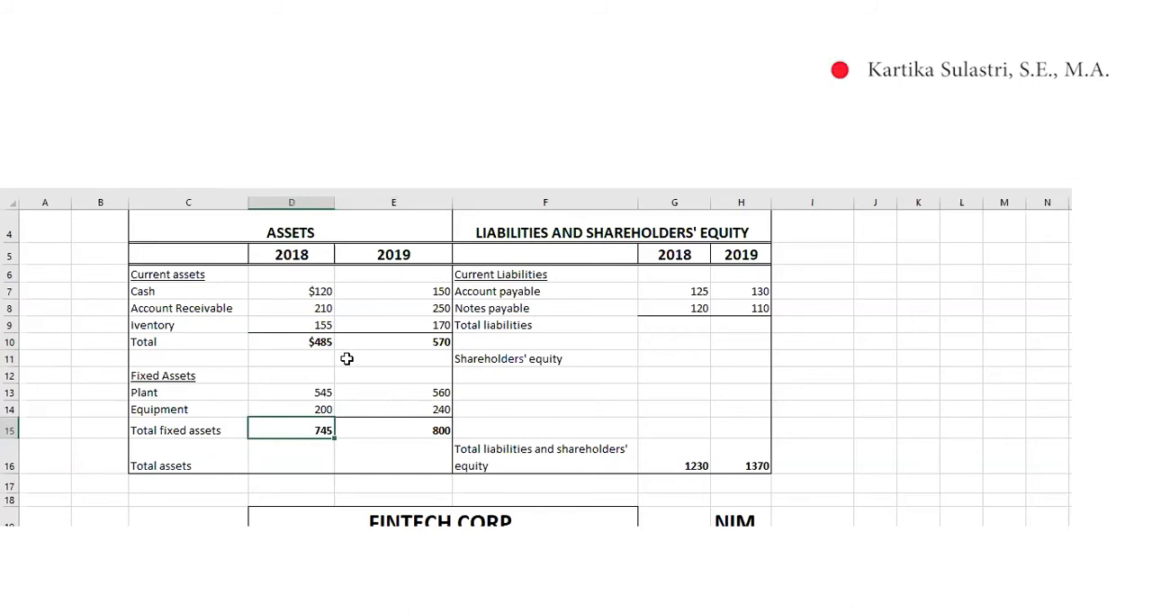
key("Right")
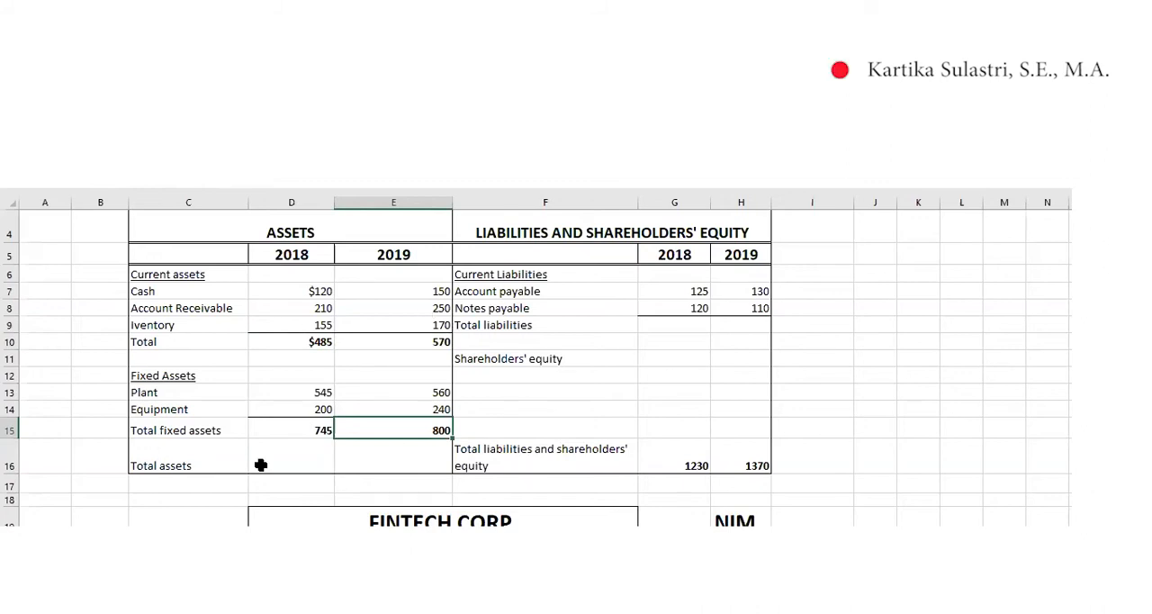
left_click(297, 450)
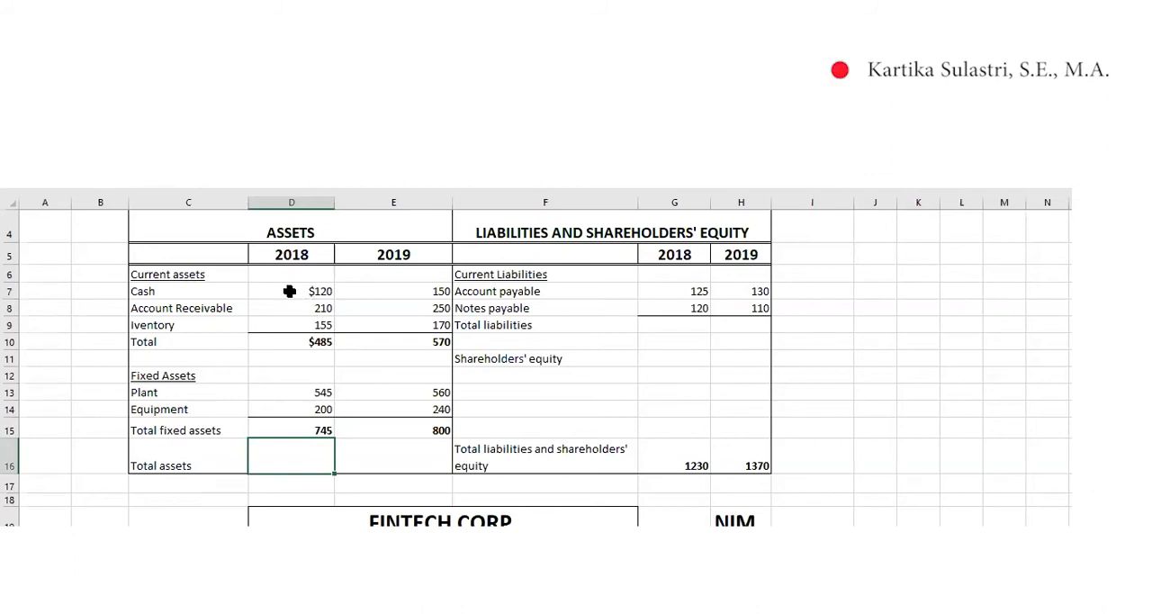
left_click(300, 342)
left_click(308, 435)
Calculate the 2018 total assets in D16 with the formula =D10+D15
left_click(296, 463)
type("=")
key("Up")
key("Up")
key("Up")
key("Up")
key("Up")
key("Up")
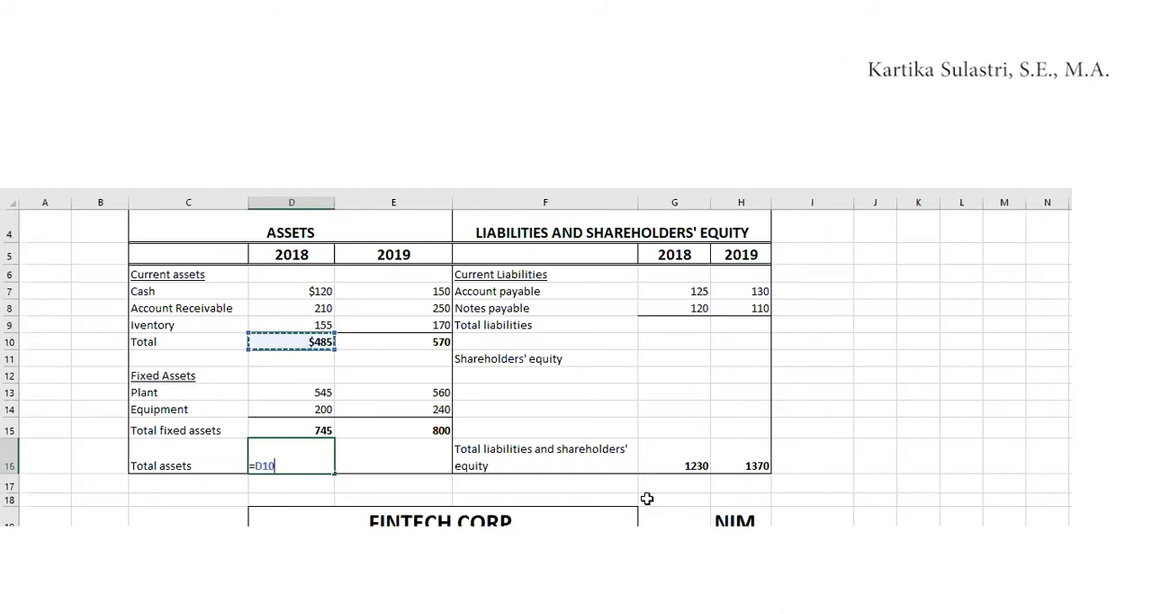
type("+")
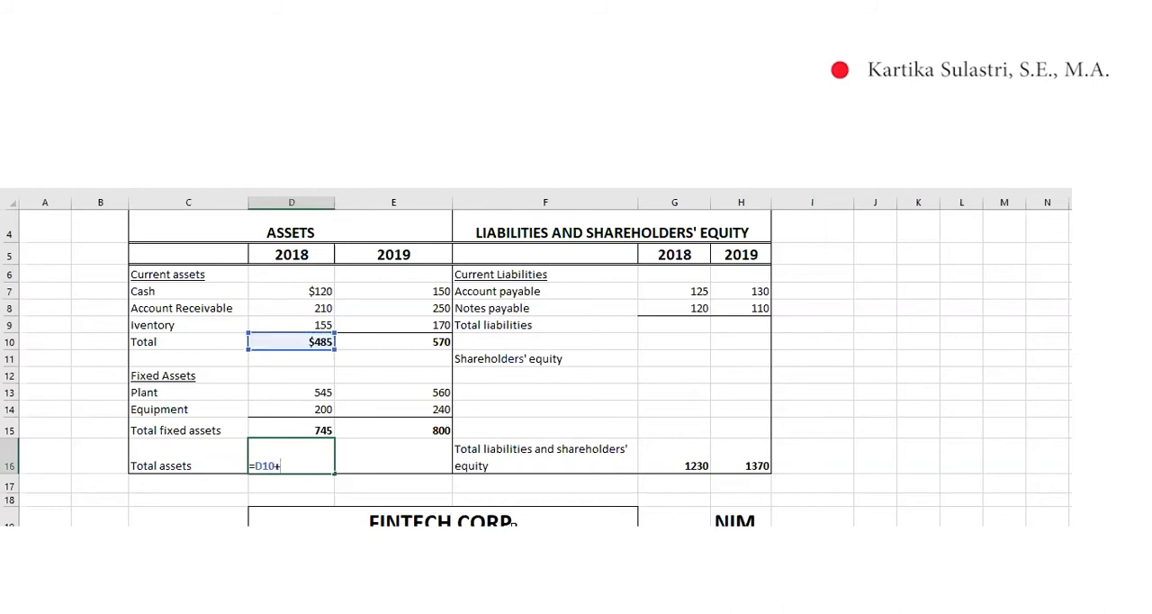
left_click(298, 430)
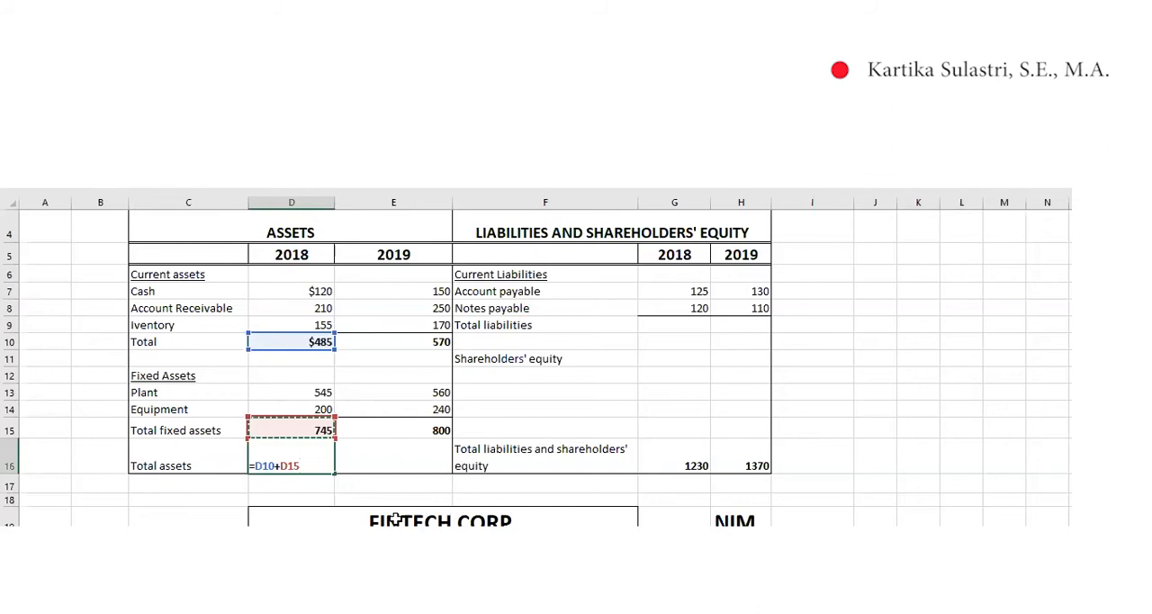
key("Return")
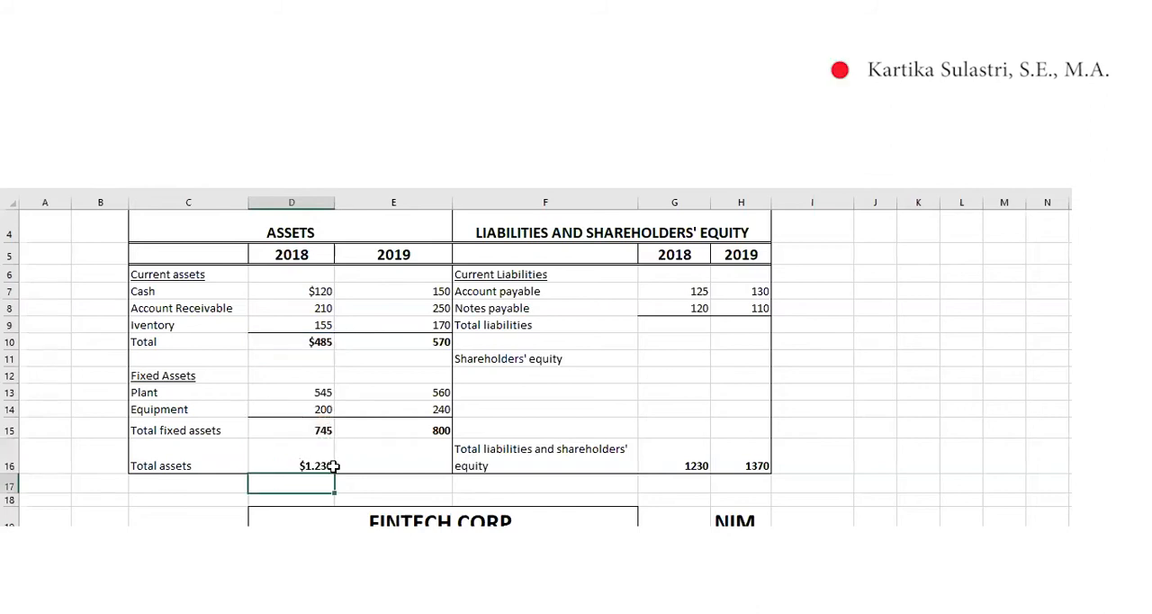
Calculate the 2019 total assets in E16 with the formula =E10+E15
left_click(387, 455)
type("=")
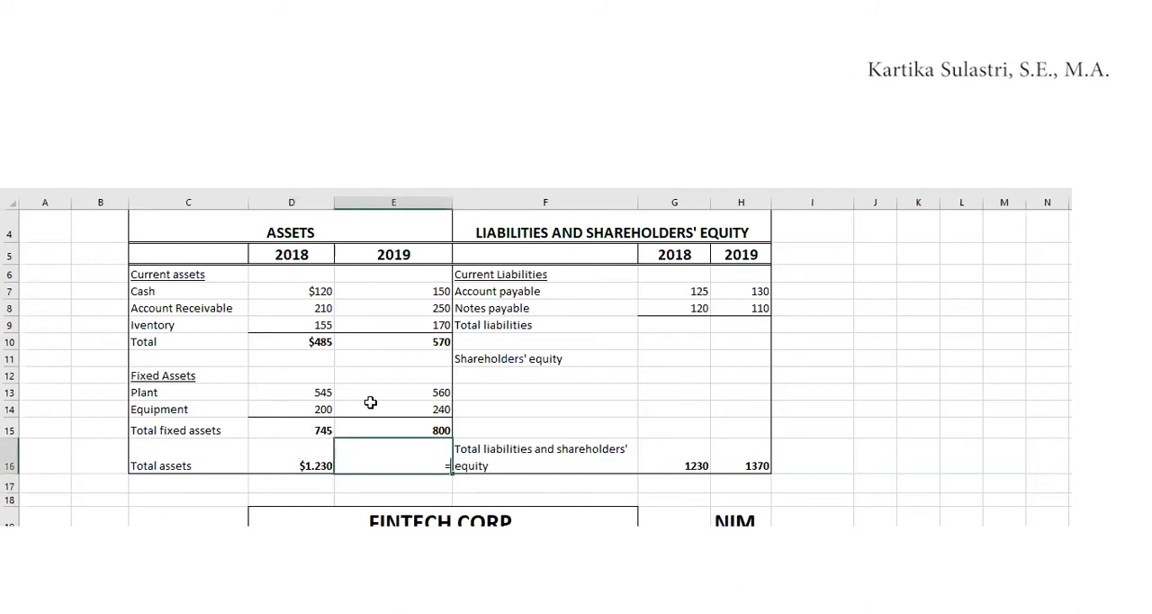
left_click(436, 340)
type("+")
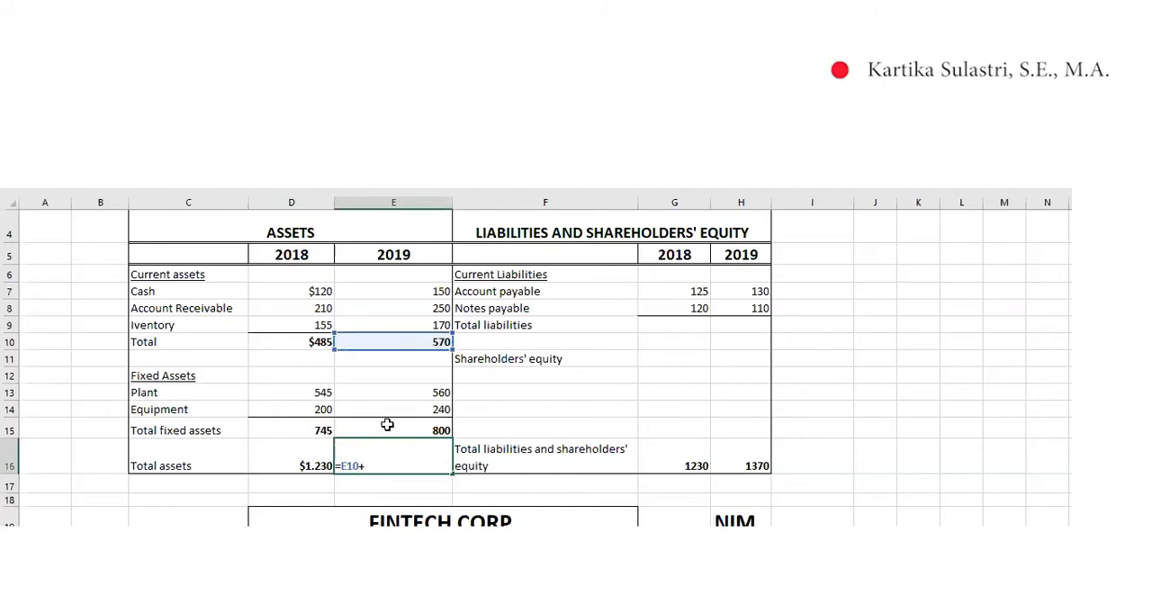
left_click(387, 424)
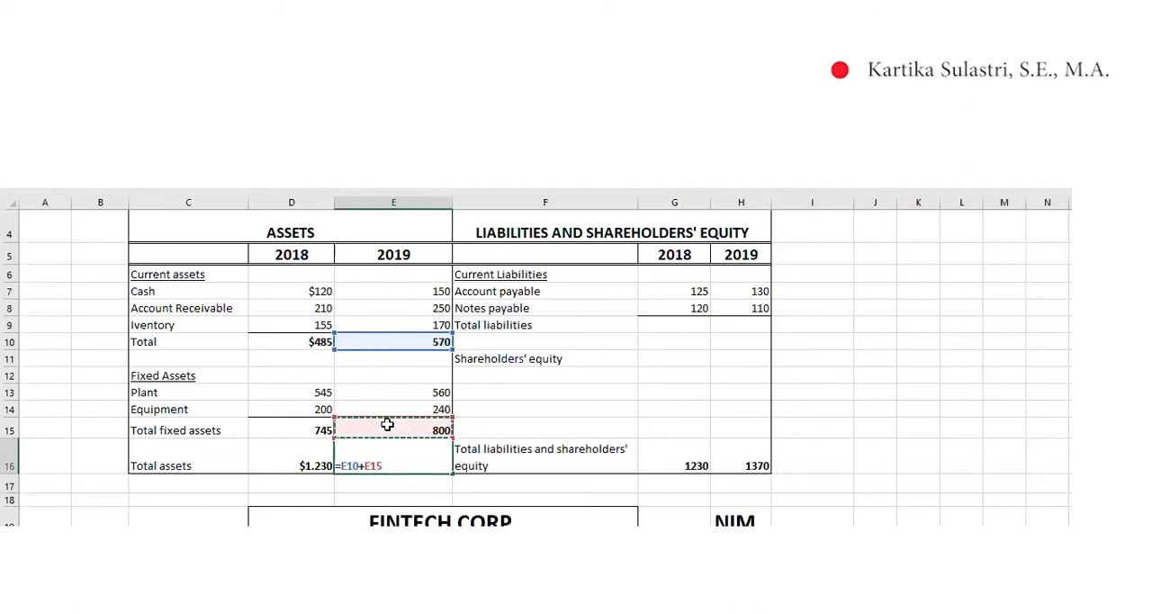
key("Return")
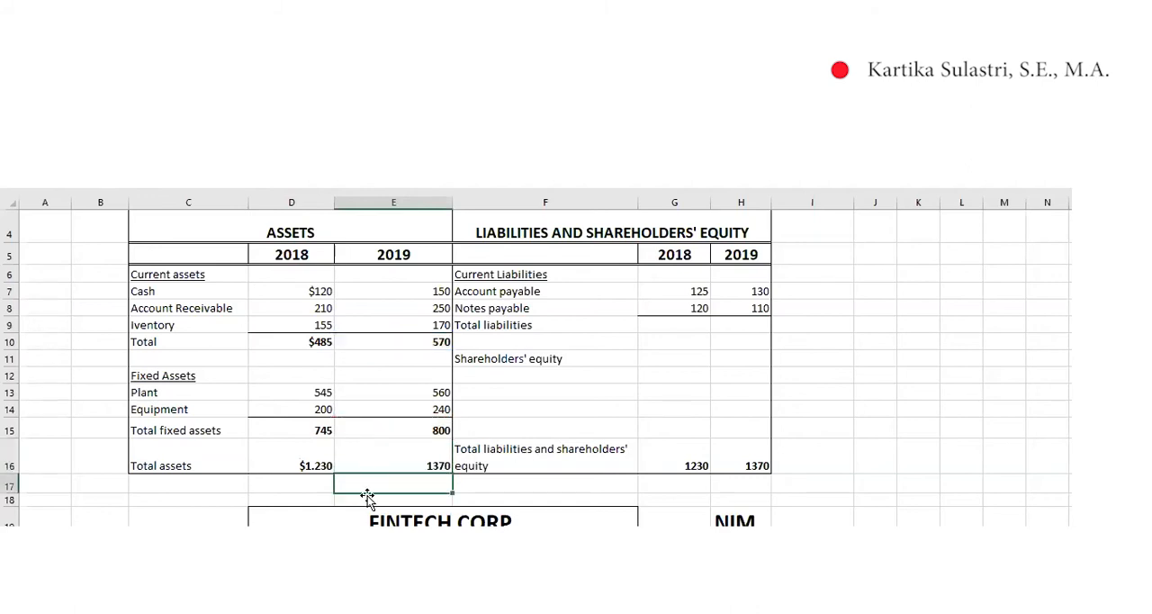
Enter the total liabilities in row 9 as 245 for 2018 and 240 for 2019
left_click(674, 326)
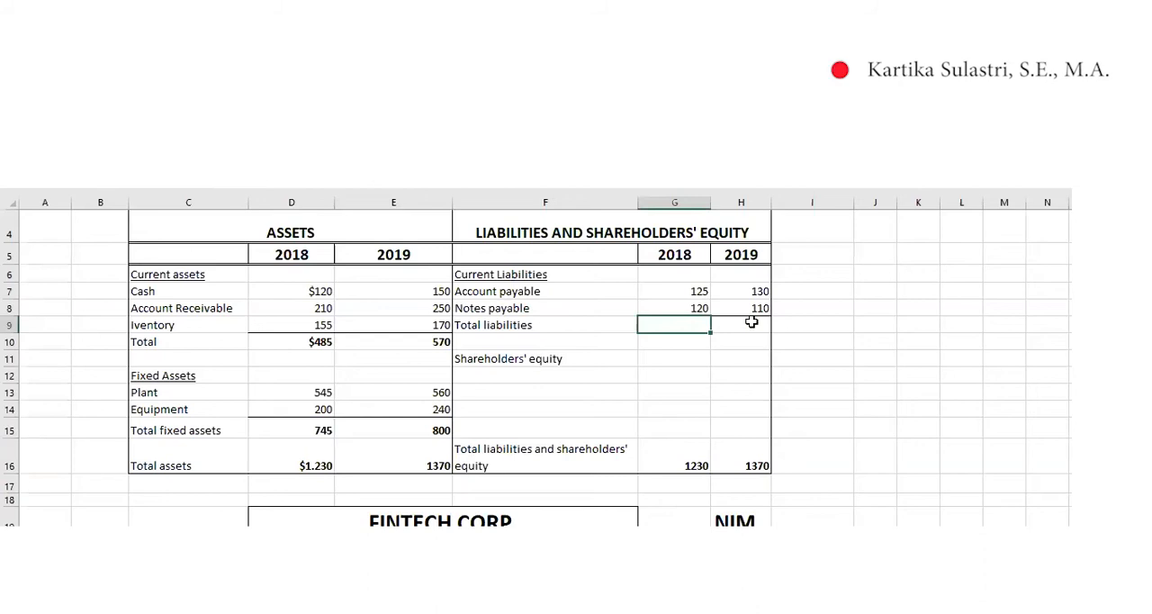
type("245")
key("Tab")
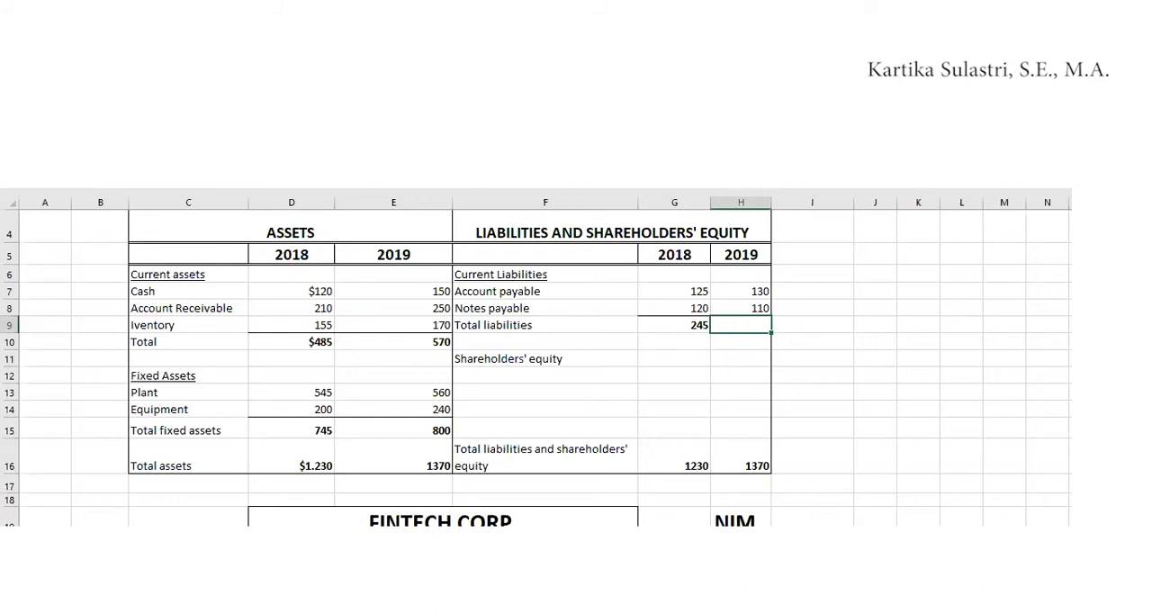
type("240")
key("Return")
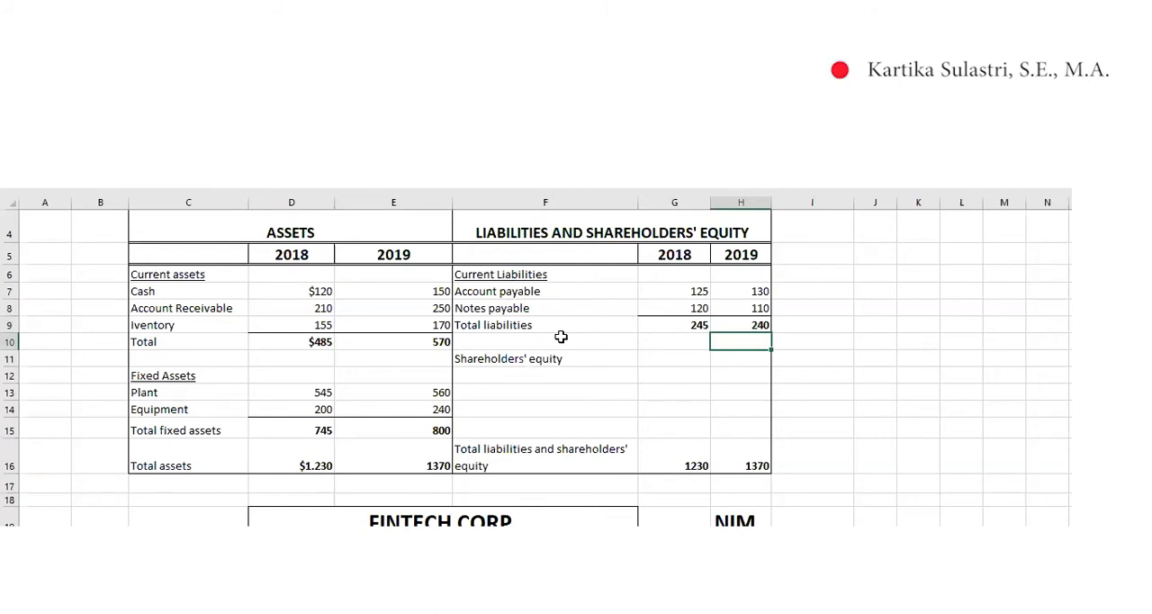
Calculate the 2018 shareholders' equity in G11 by subtracting total liabilities in G9 from the total in G16
left_click(658, 357)
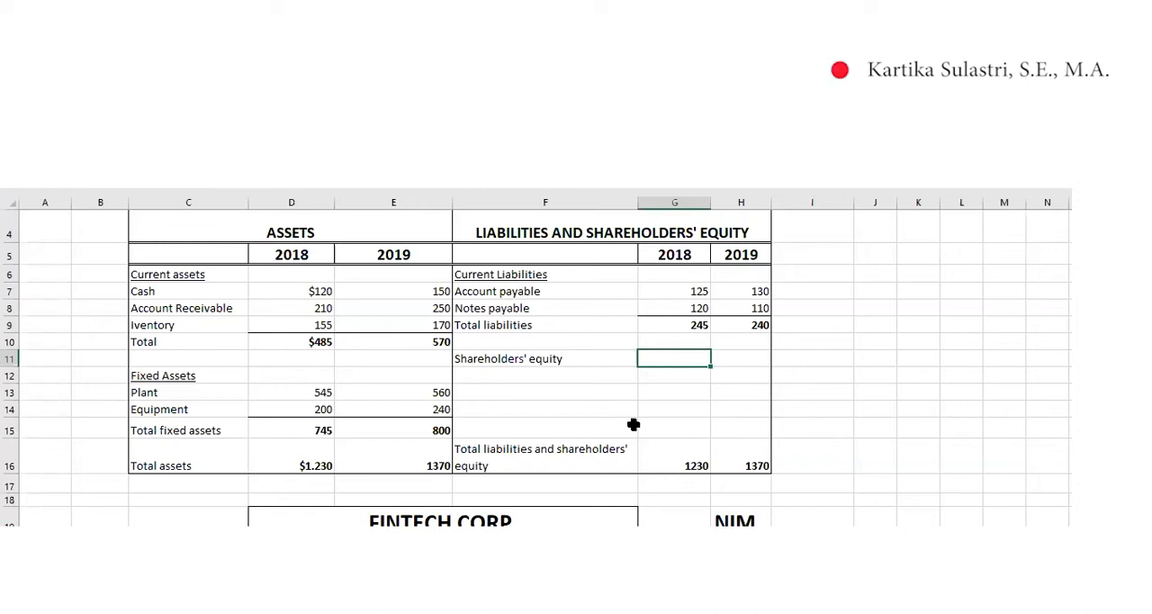
type("=")
left_click(689, 458)
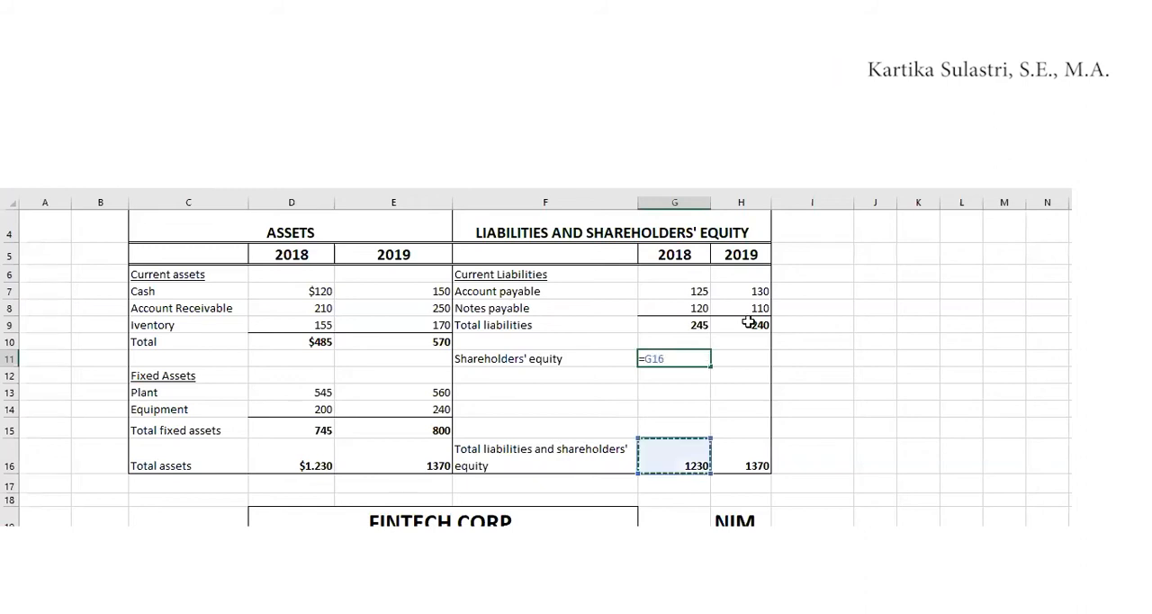
type("-")
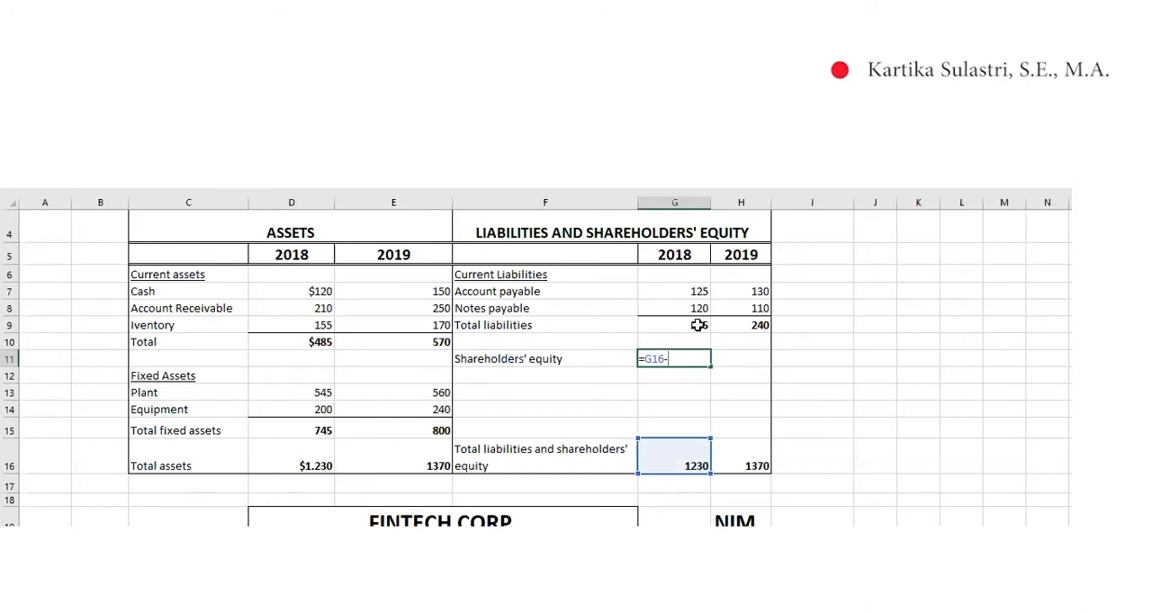
left_click(698, 325)
key("Return")
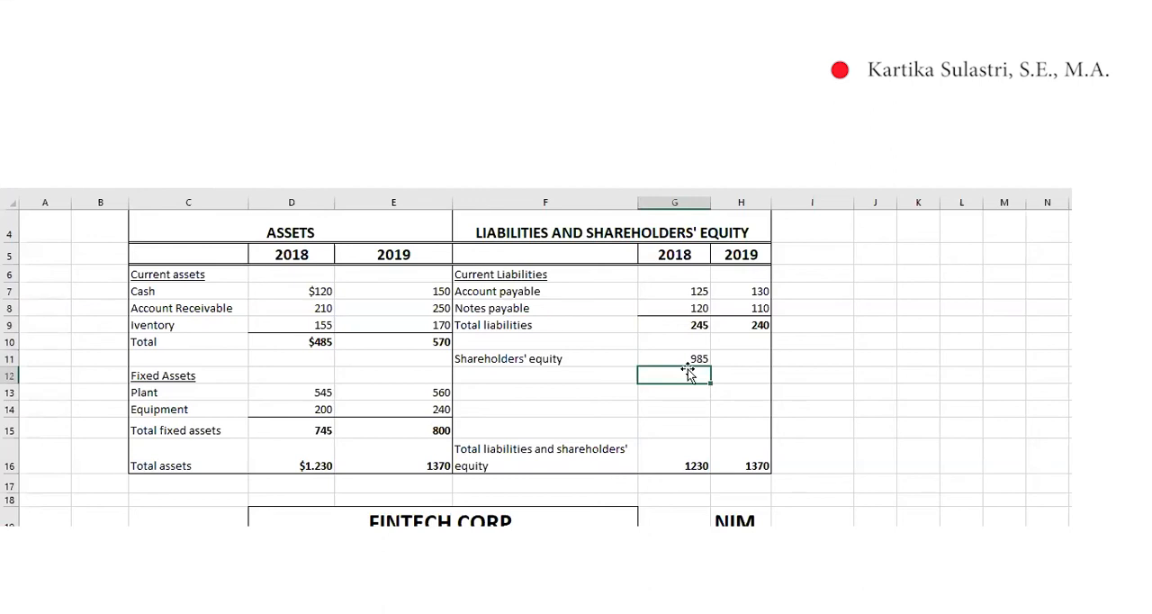
Fill the 2018 shareholders' equity formula from G11 across to the 2019 cell H11
left_click(751, 358)
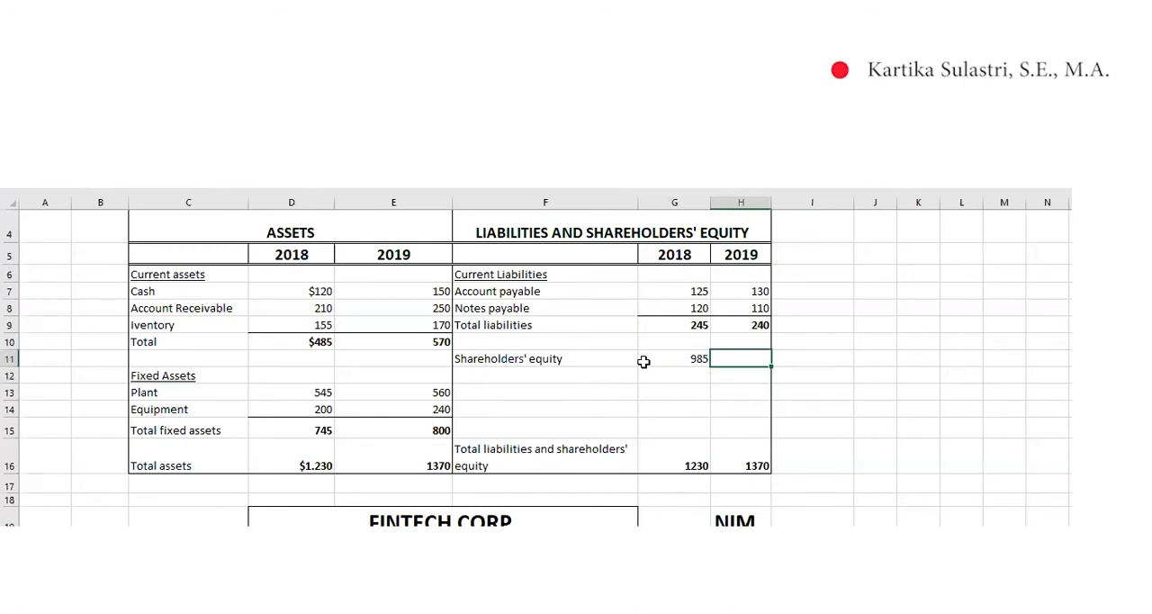
left_click(703, 353)
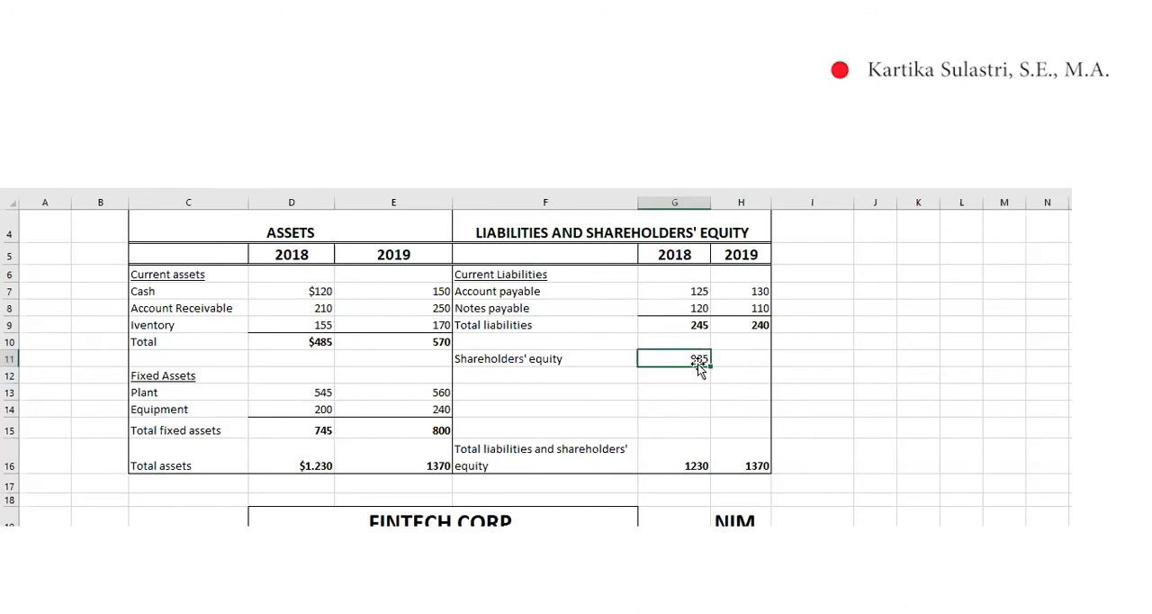
left_click_drag(757, 368, 752, 371)
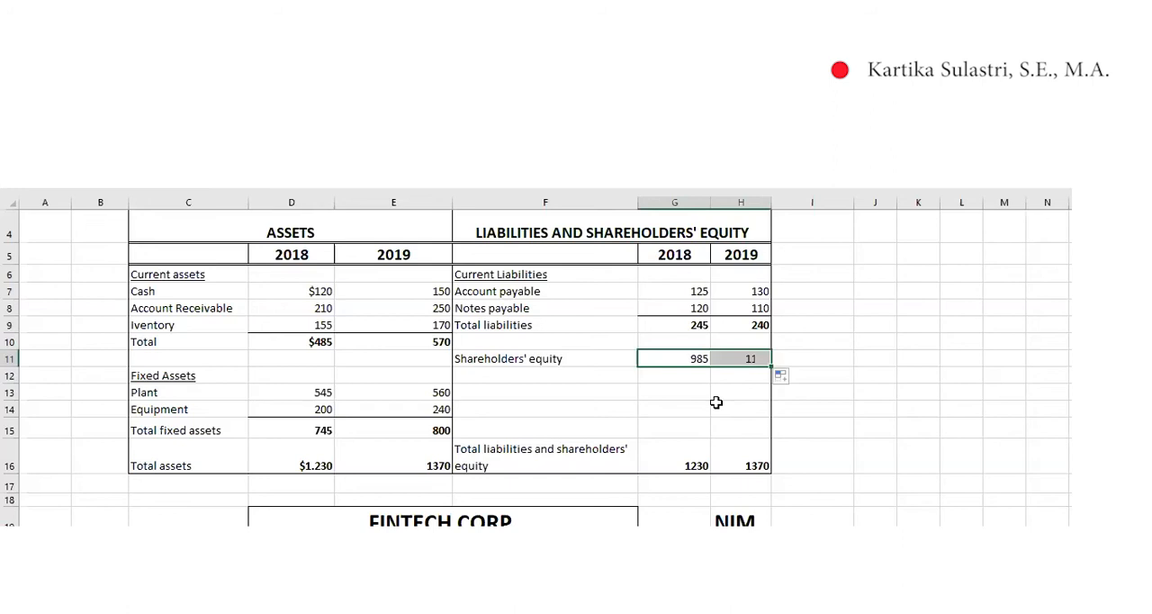
left_click(733, 406)
left_click(748, 359)
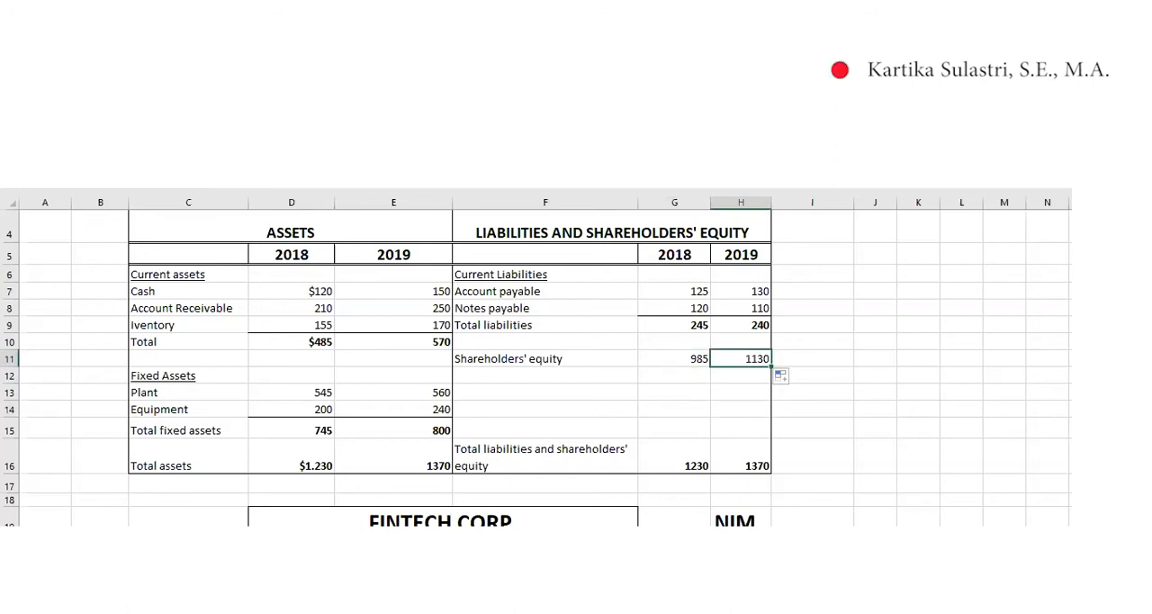
left_click(275, 124)
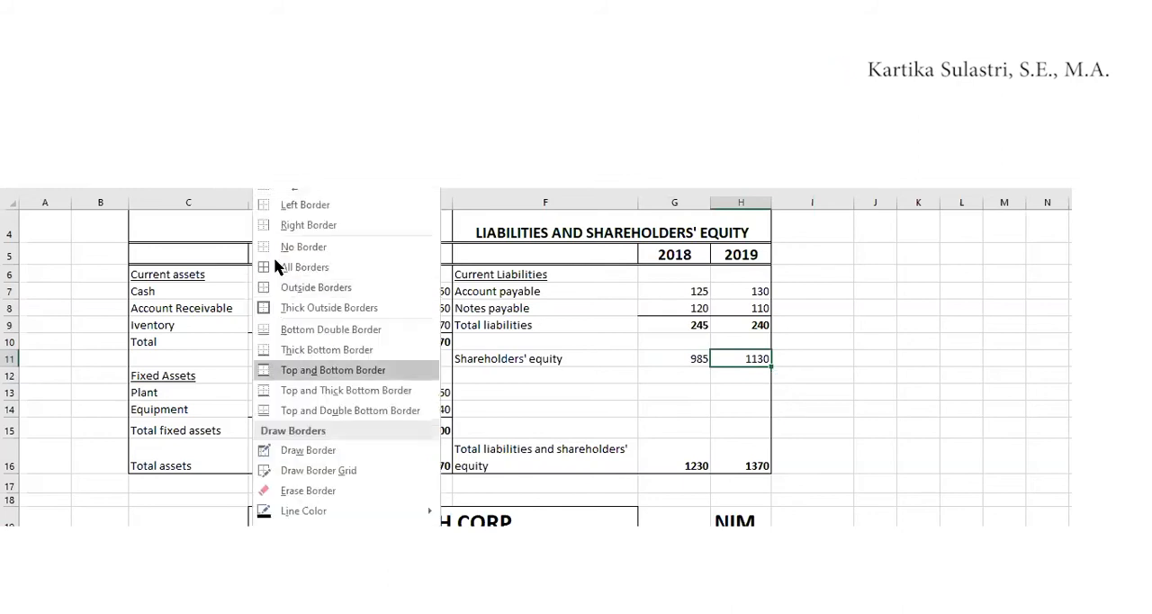
left_click(810, 425)
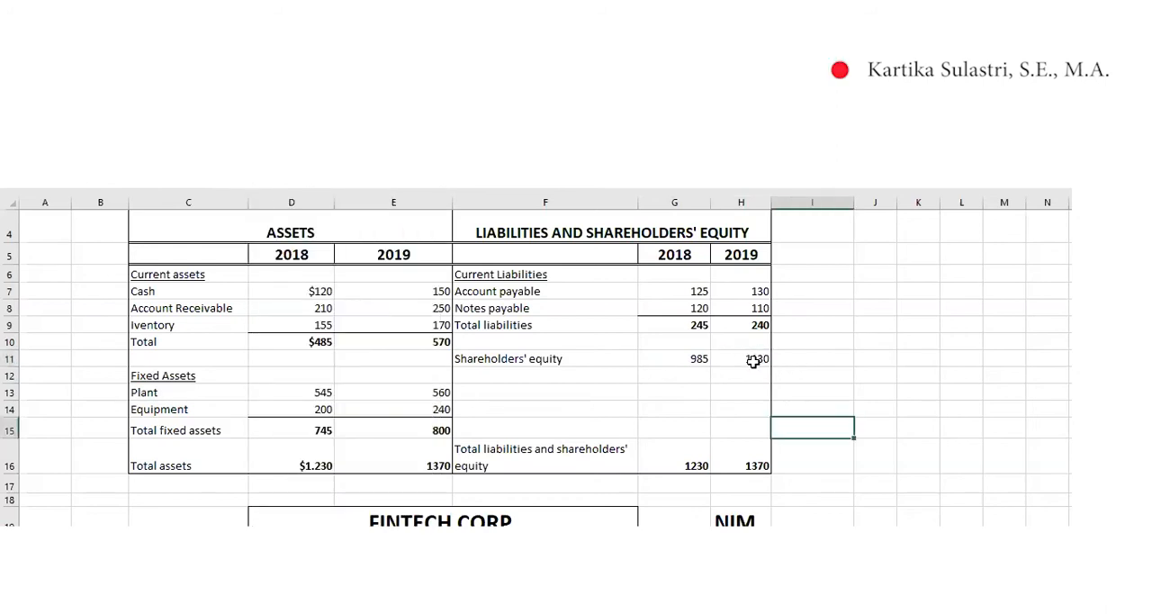
key("ctrl+z")
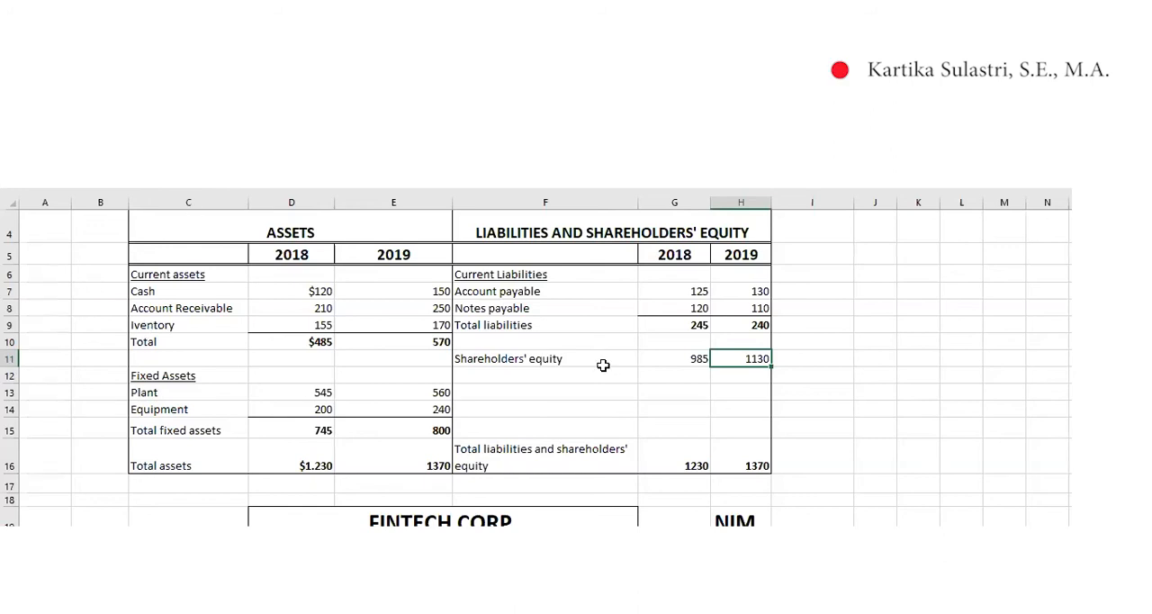
Try out adding and removing a dollar sign on the 2018 cash value in D7
scroll(620, 381, "up", 1)
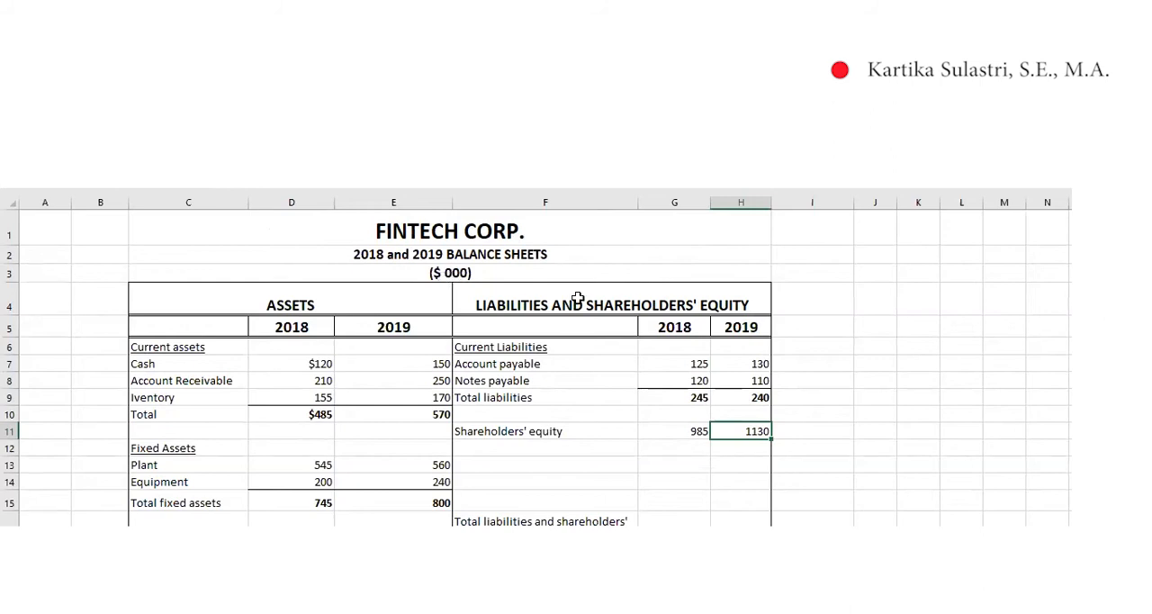
scroll(577, 299, "down", 1)
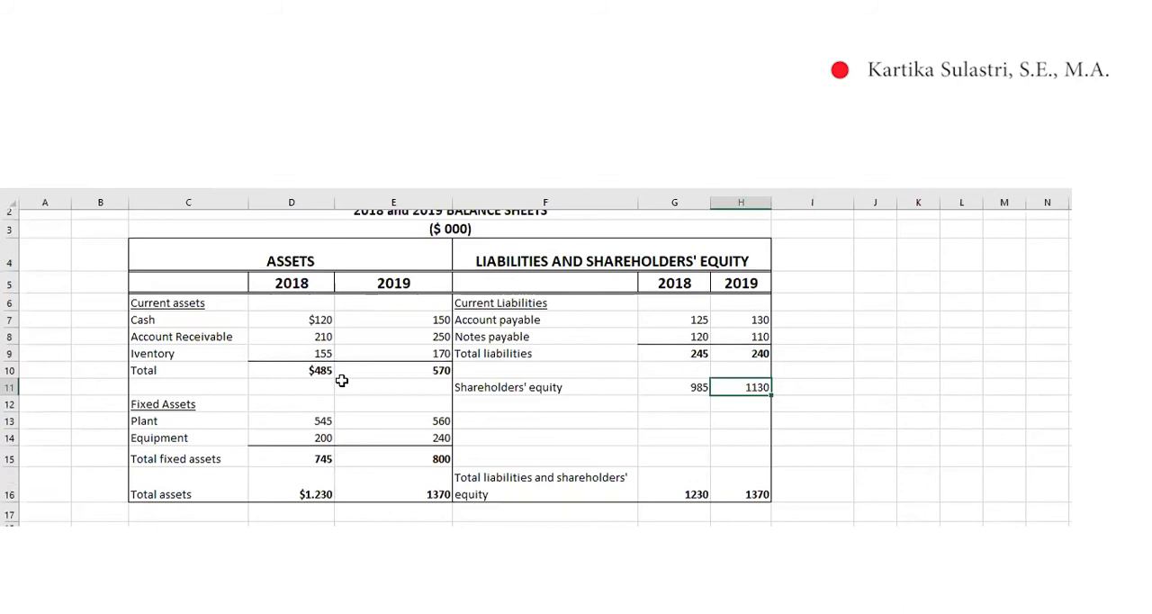
scroll(305, 362, "up", 1)
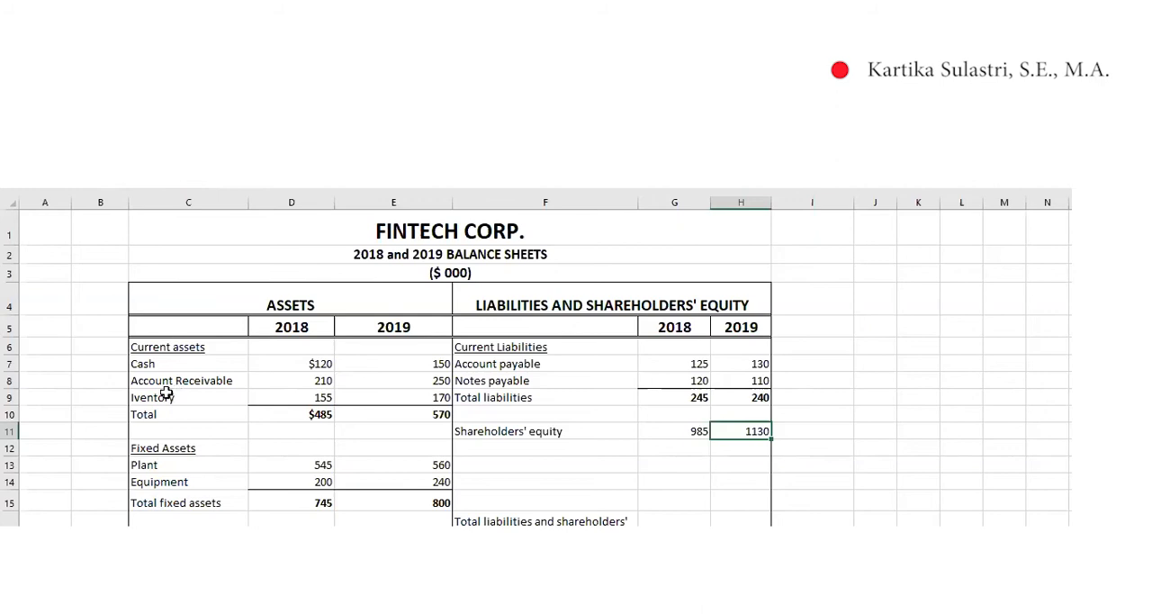
left_click(298, 363)
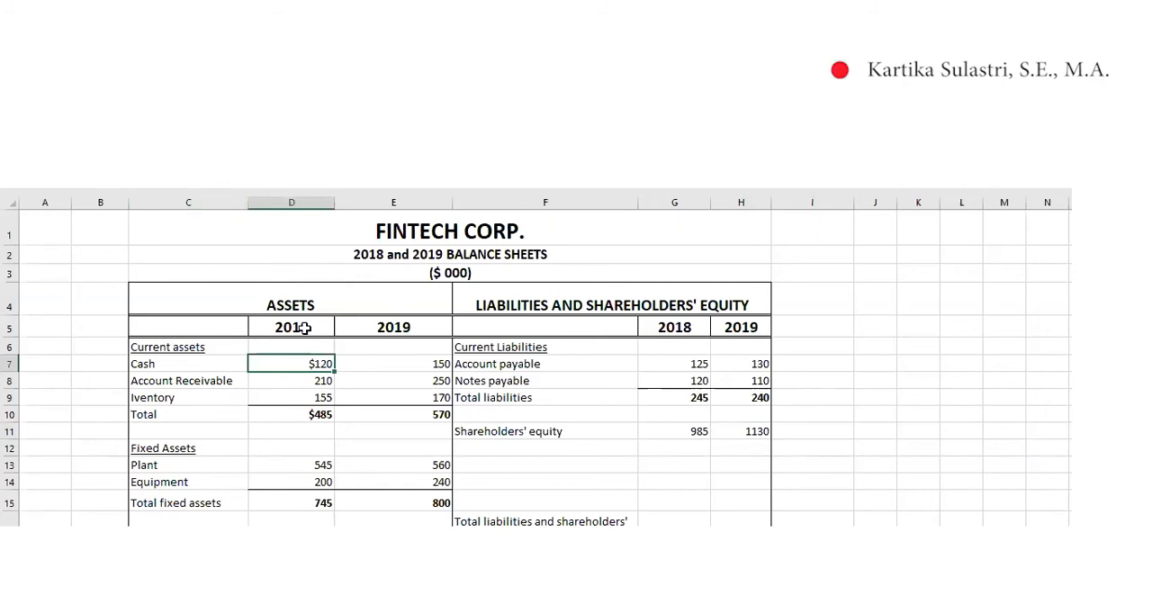
left_click(221, 186)
type("$")
key("BackSpace")
scroll(422, 381, "down", 2)
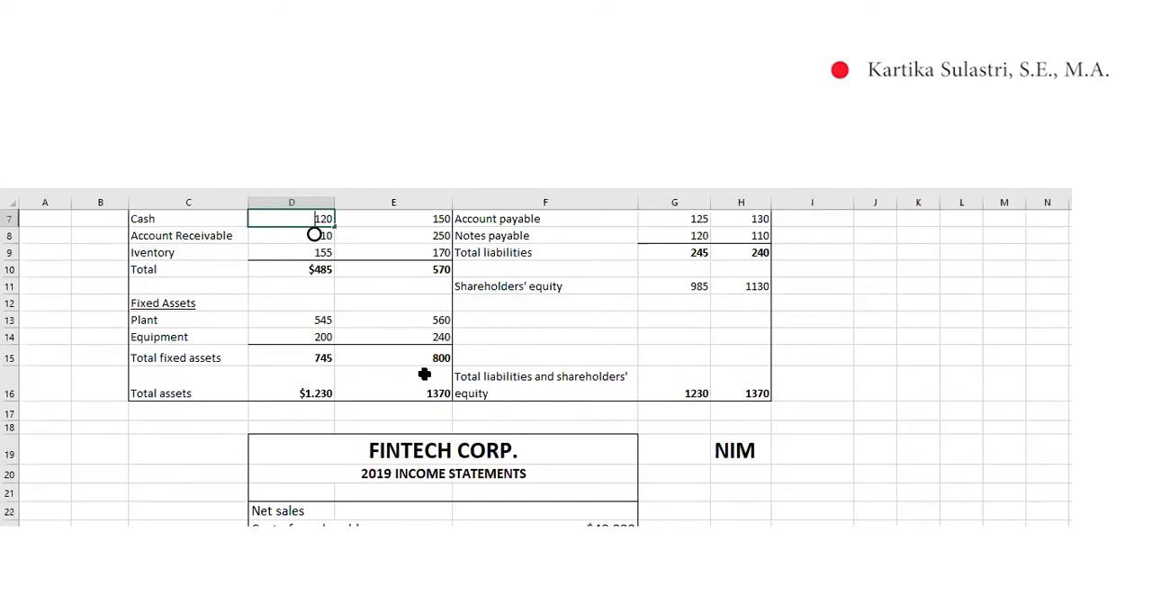
scroll(424, 373, "up", 1)
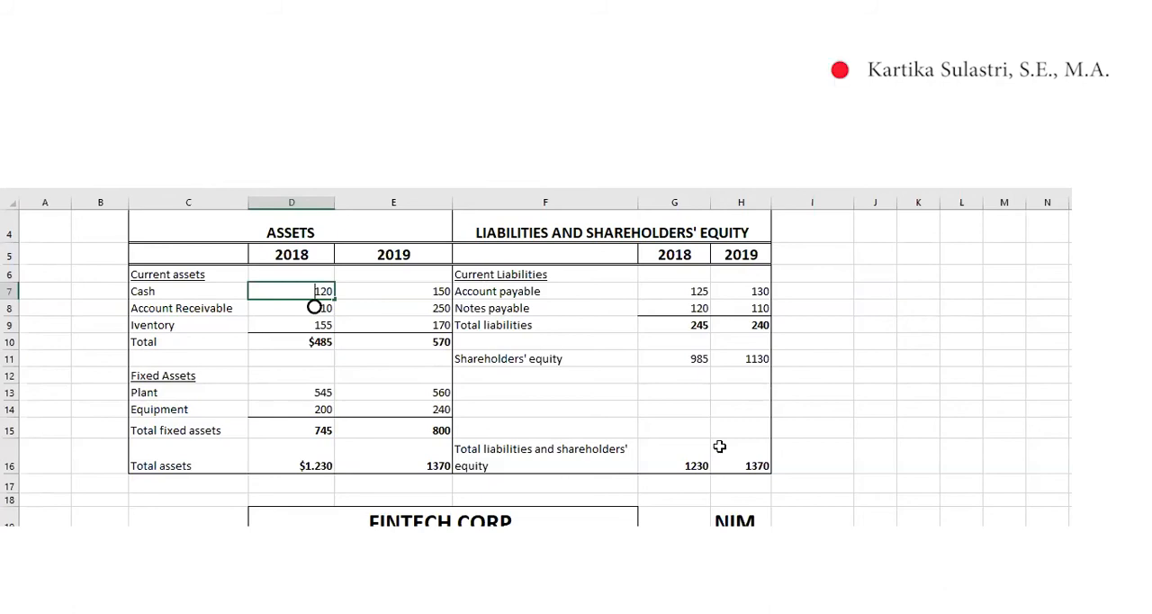
Clear the 2018 shareholders' equity cell G11 and re-enter its formula as =G16-G9
left_click(695, 356)
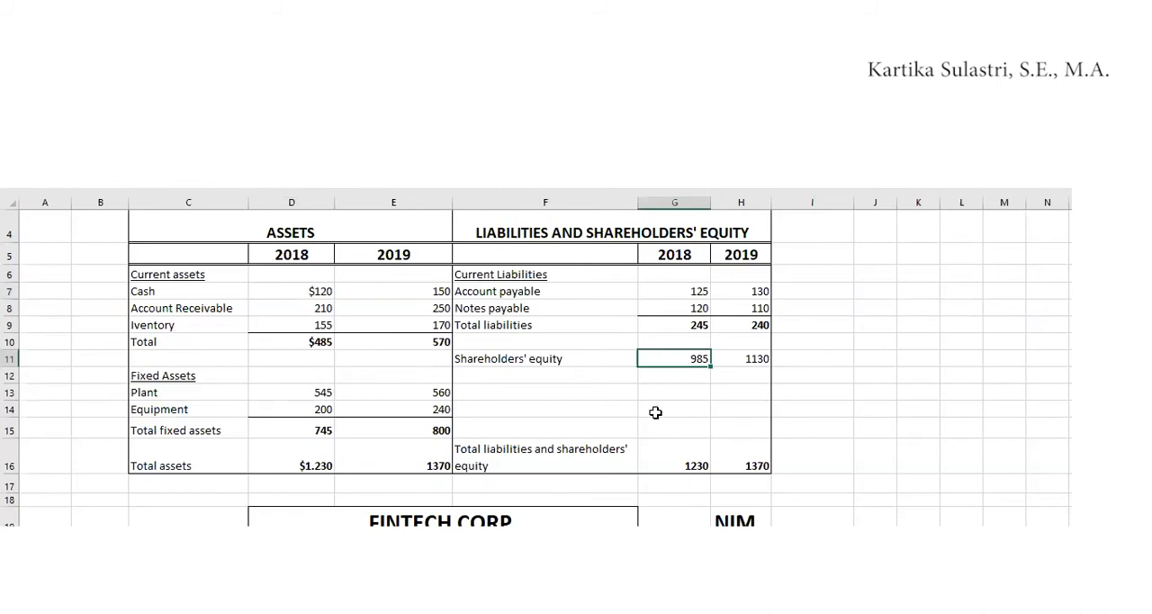
key("Delete")
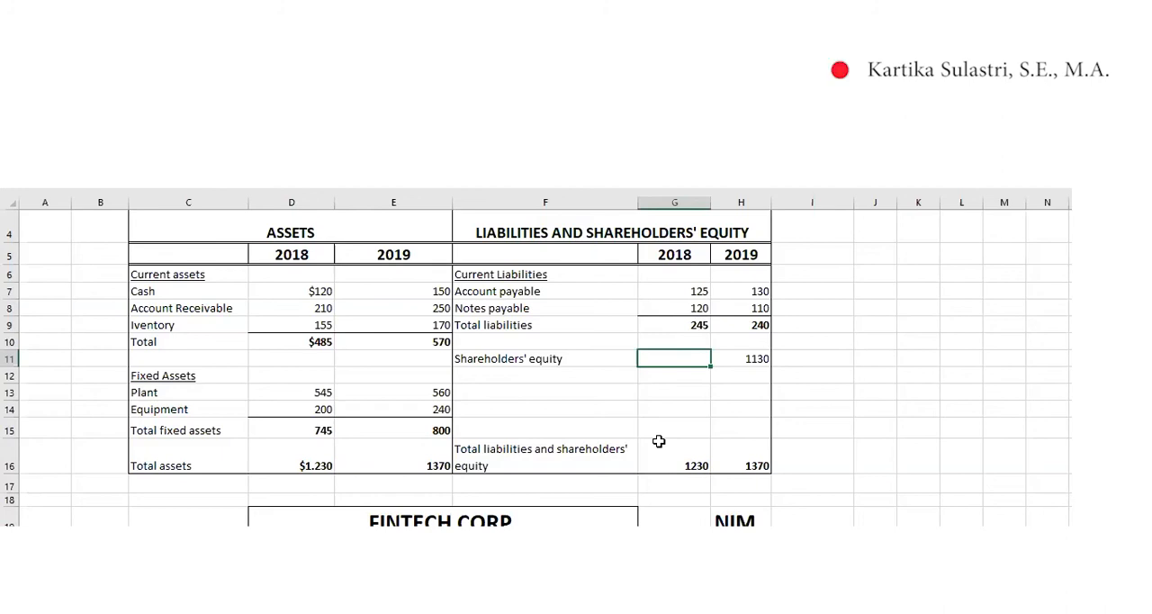
type("=")
left_click(682, 461)
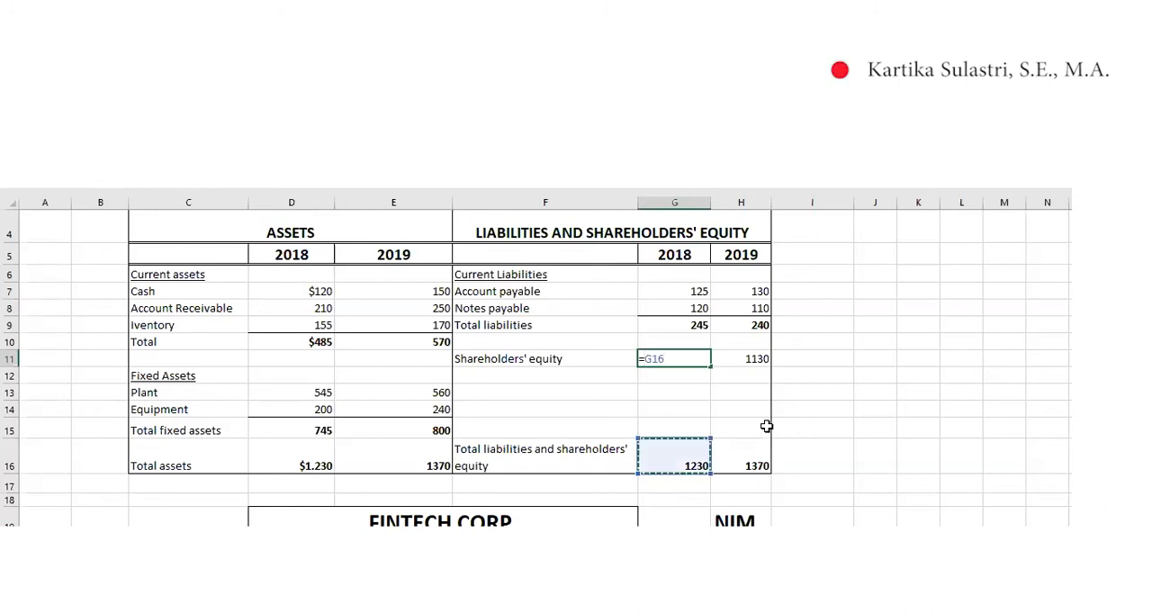
type("-")
left_click(694, 325)
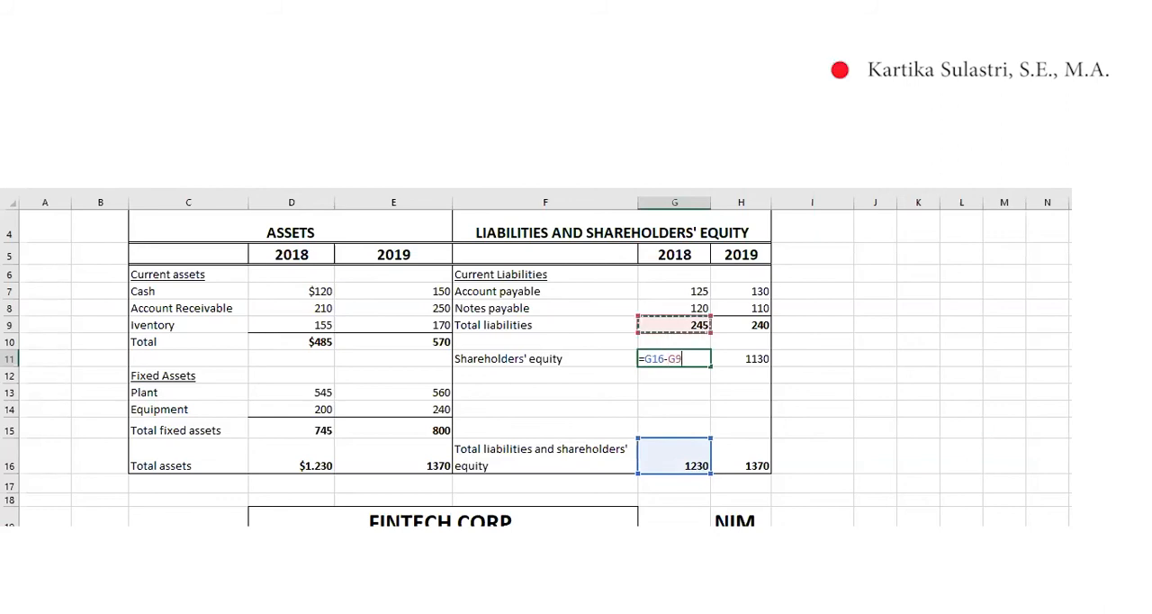
key("Return")
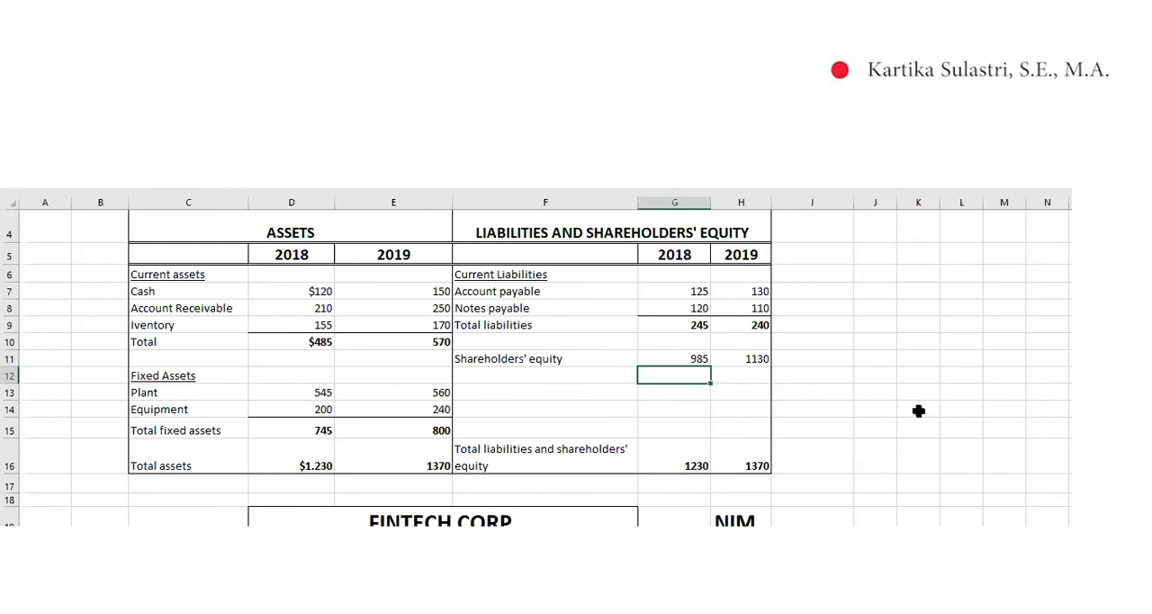
Check the 2018 total liabilities and shareholders' equity in blank cell J11 with =G9+G11, and clear that check
left_click(876, 359)
type("=")
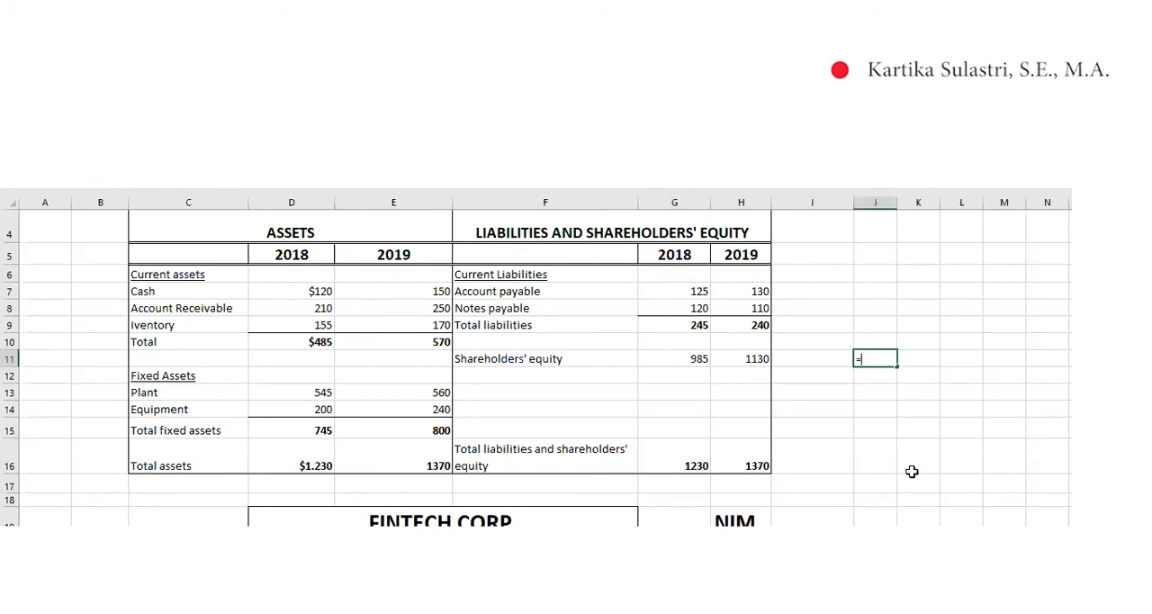
key("Up")
key("Up")
key("Left")
key("Left")
key("Left")
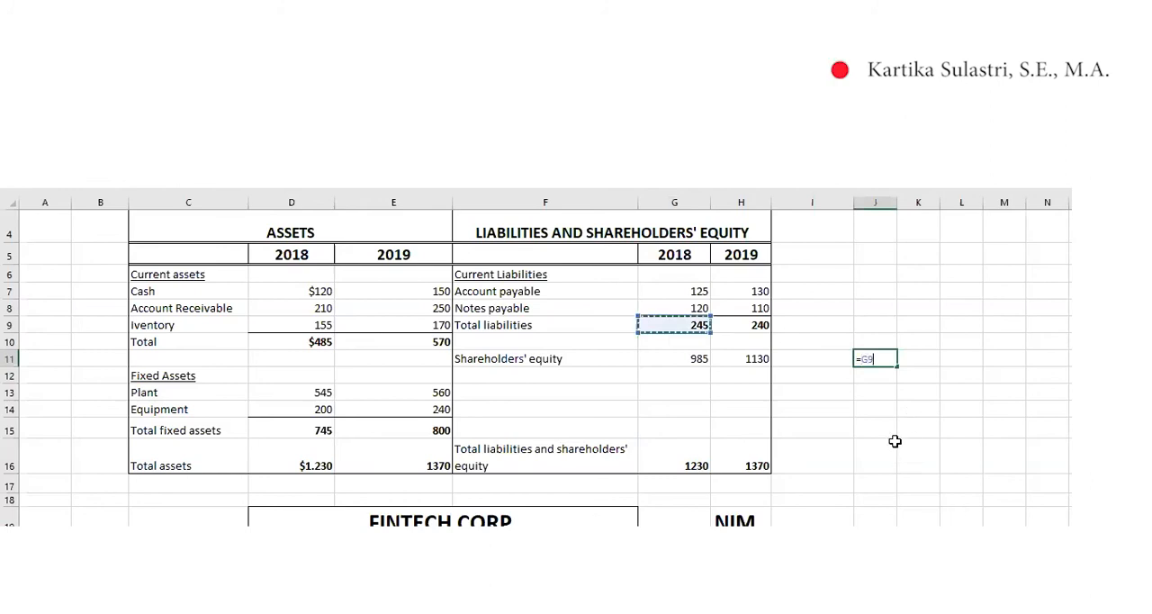
type("+")
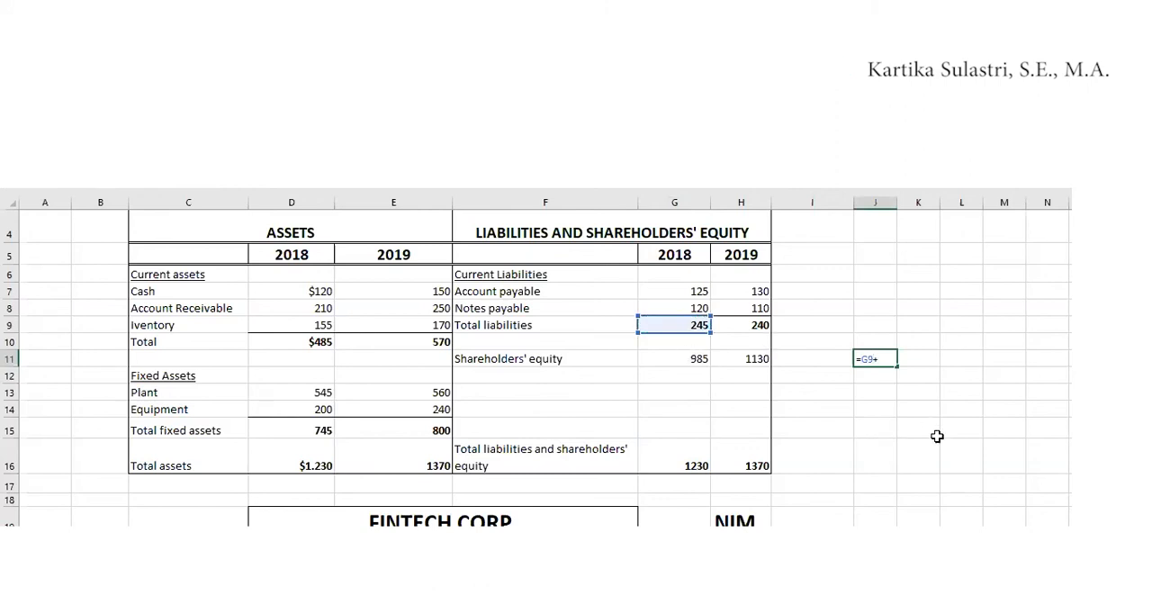
key("Left")
key("Left")
key("Left")
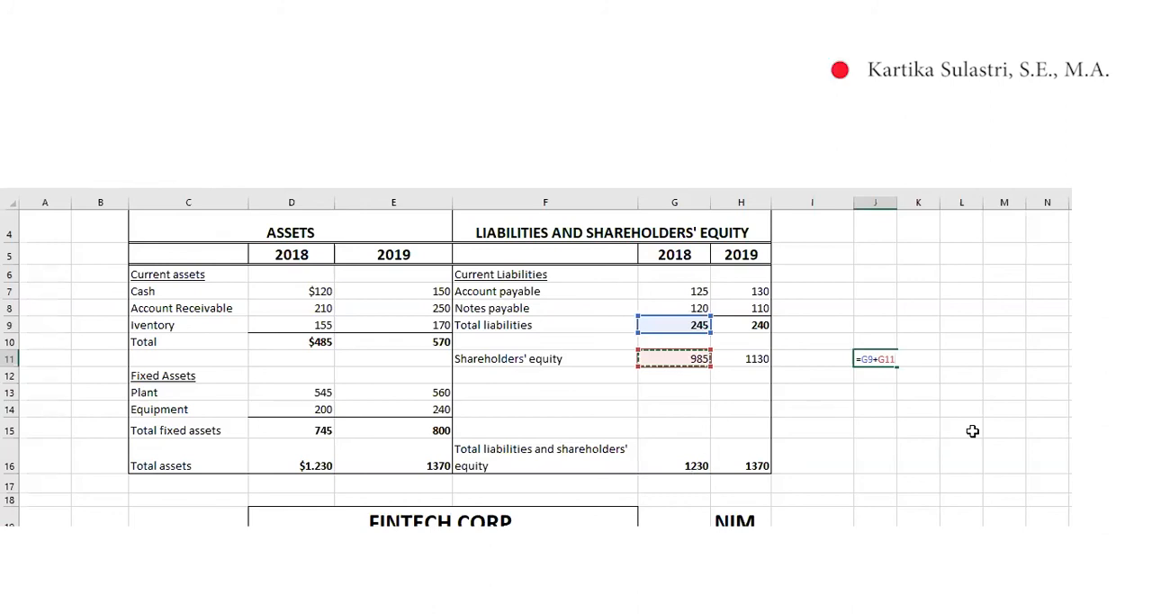
key("Return")
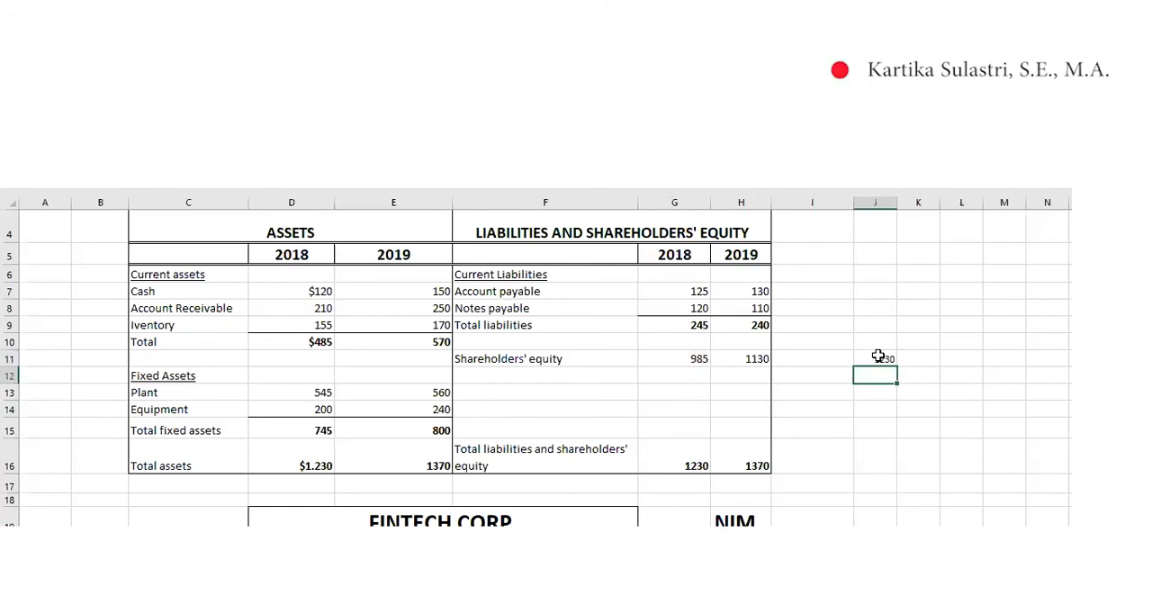
left_click(878, 357)
key("Delete")
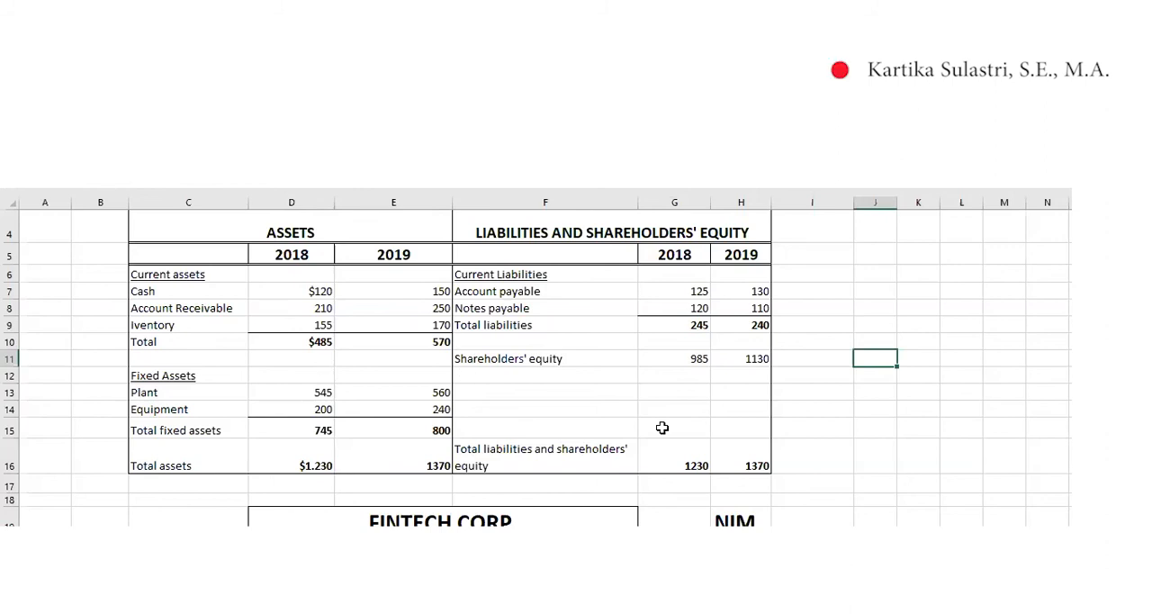
Examine the 2019 income statement below the balance sheet, along with the tax rate table and tax bill section
scroll(653, 429, "up", 1)
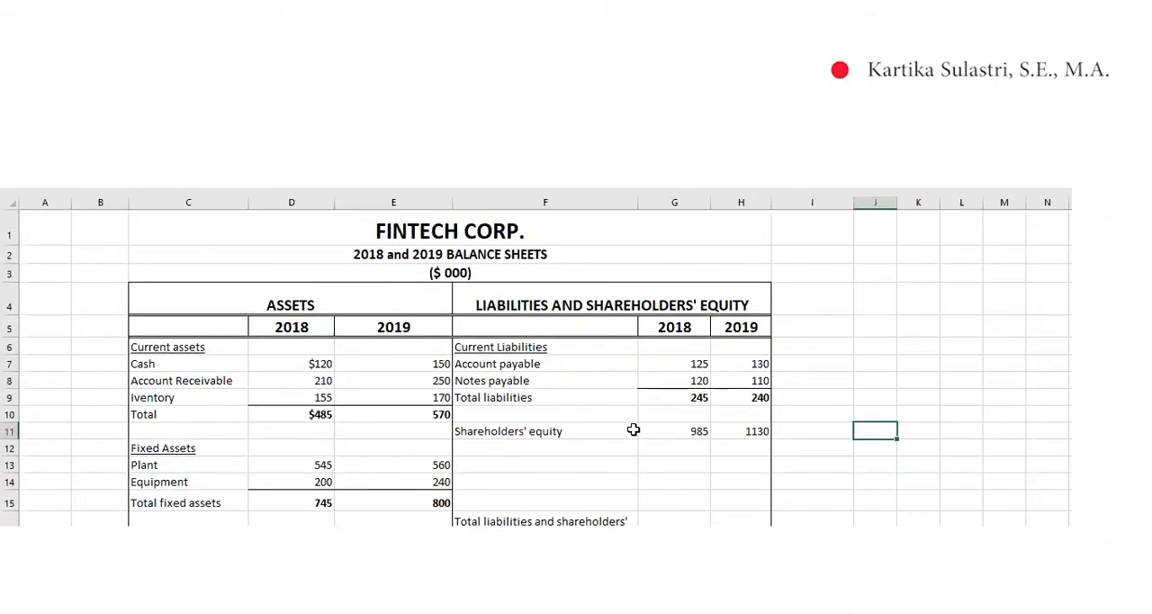
scroll(634, 430, "down", 3)
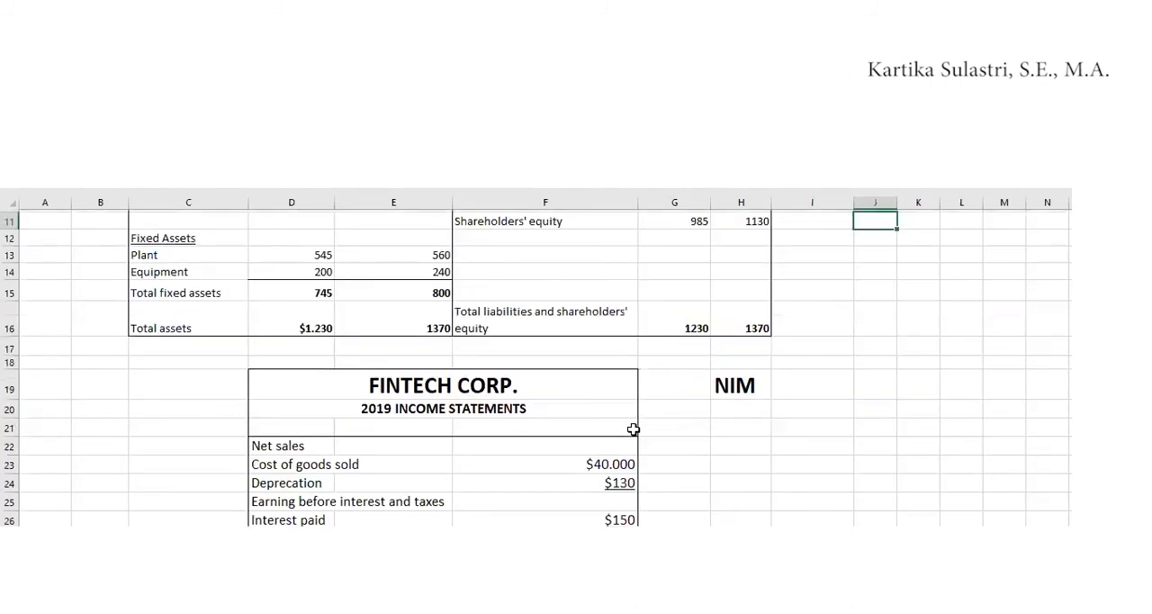
scroll(633, 430, "down", 2)
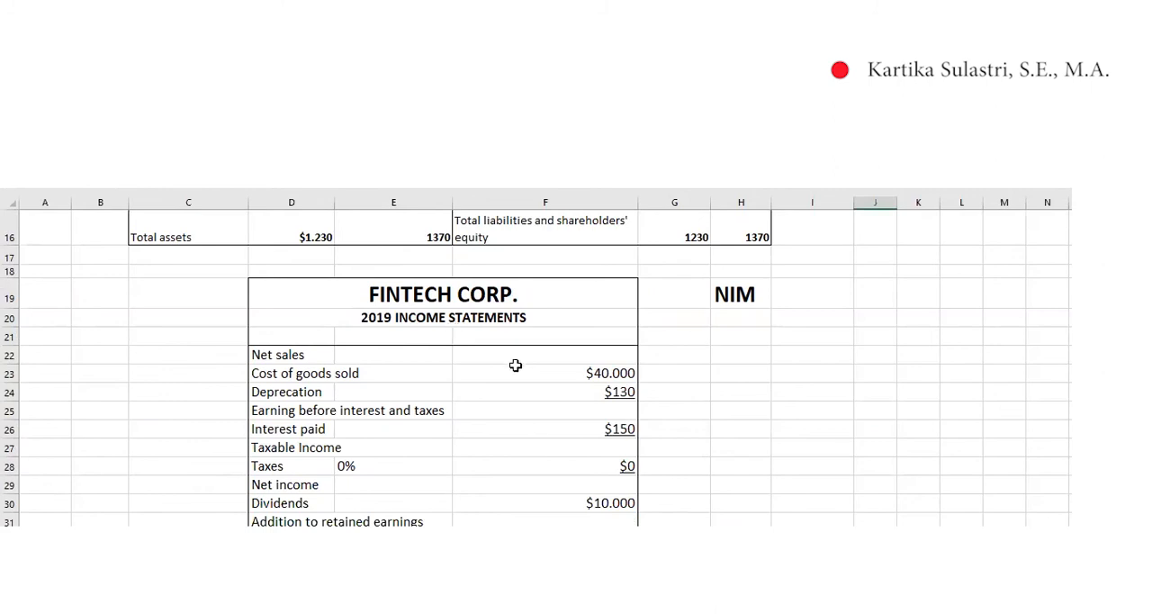
scroll(524, 282, "down", 1)
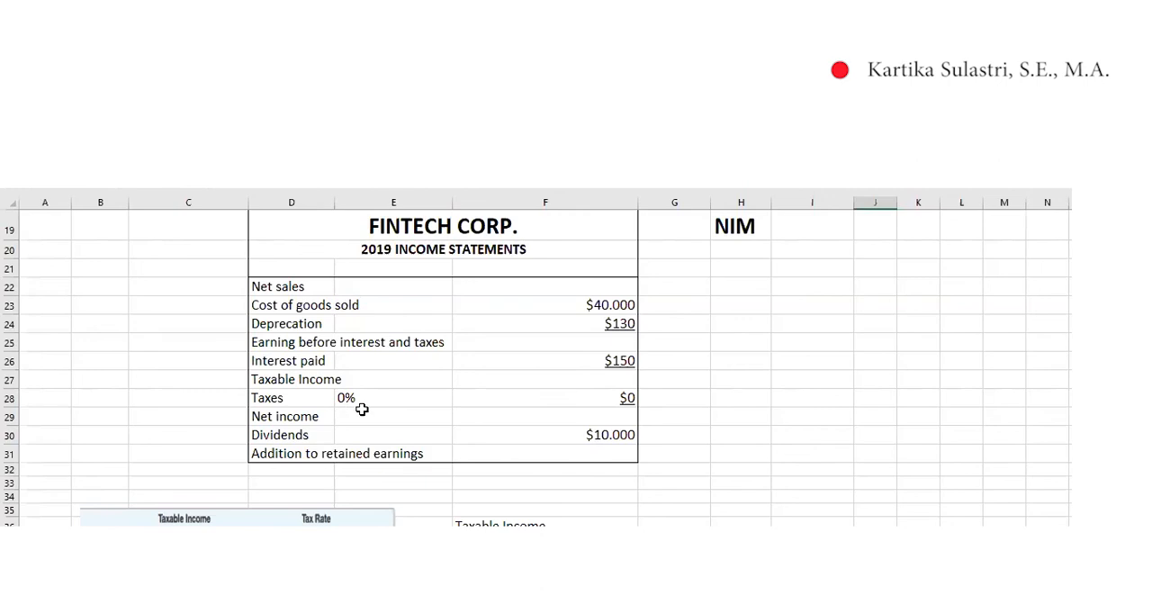
scroll(399, 352, "up", 2)
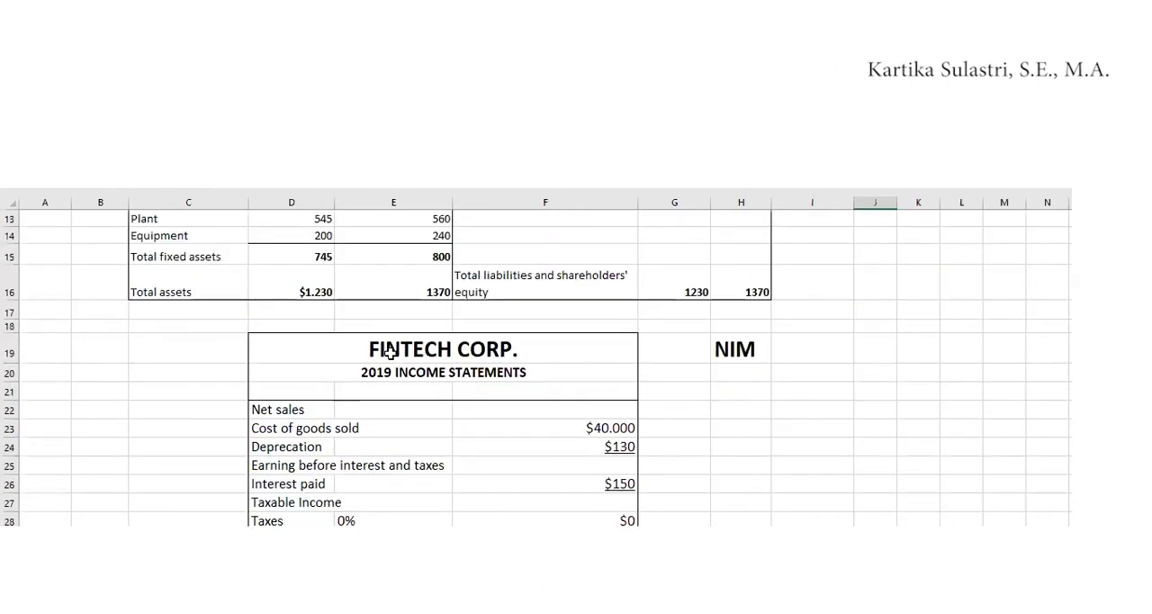
scroll(272, 333, "down", 2)
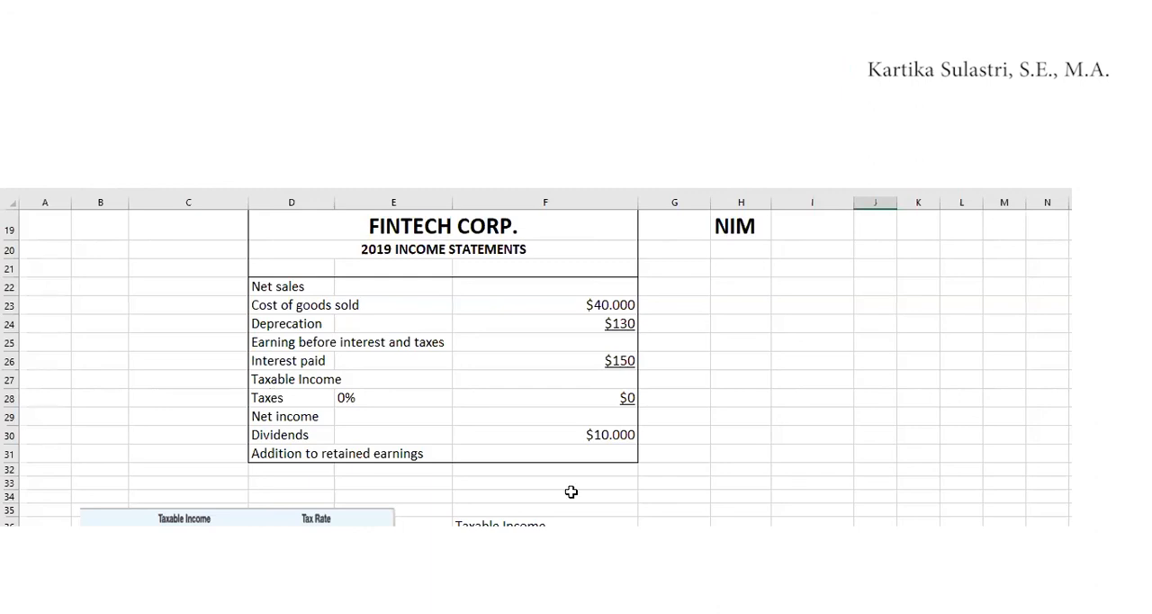
scroll(568, 510, "down", 3)
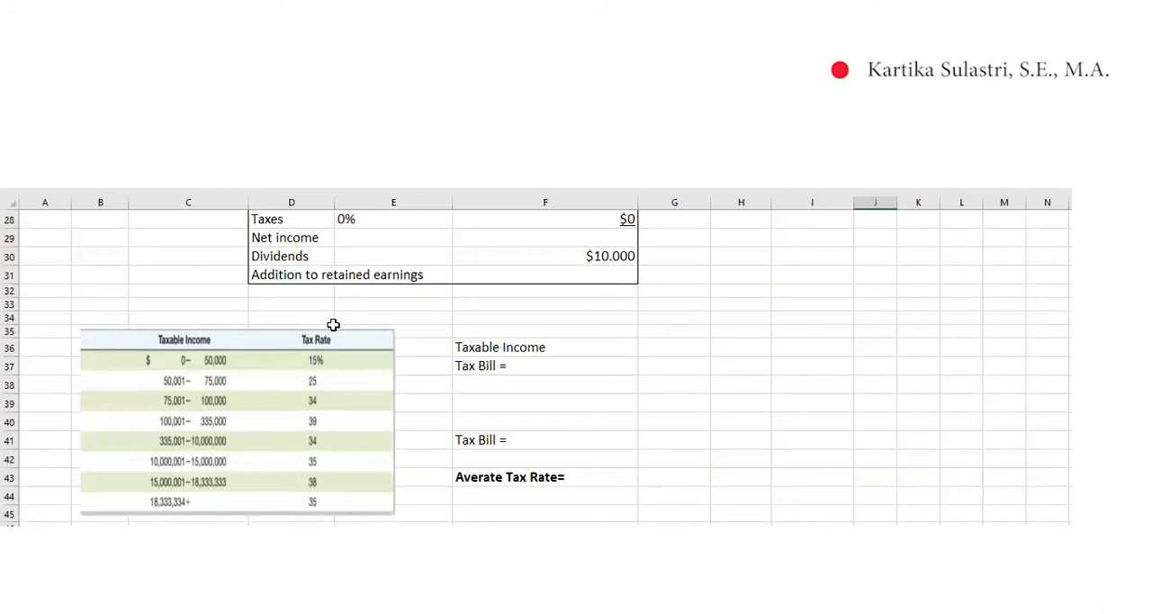
scroll(333, 324, "up", 2)
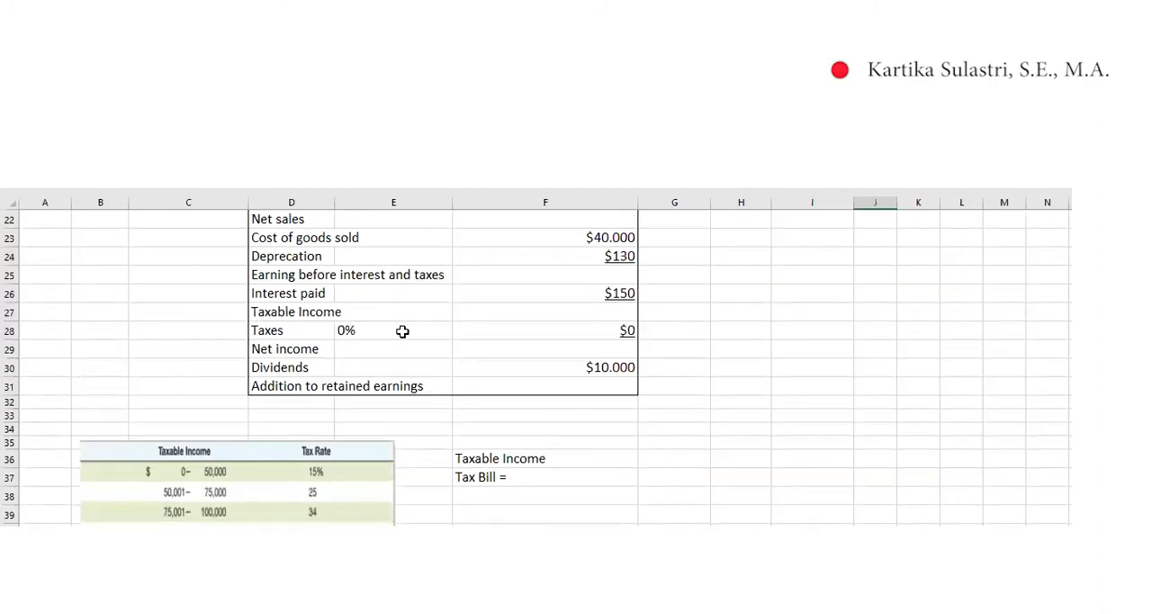
scroll(621, 364, "up", 1)
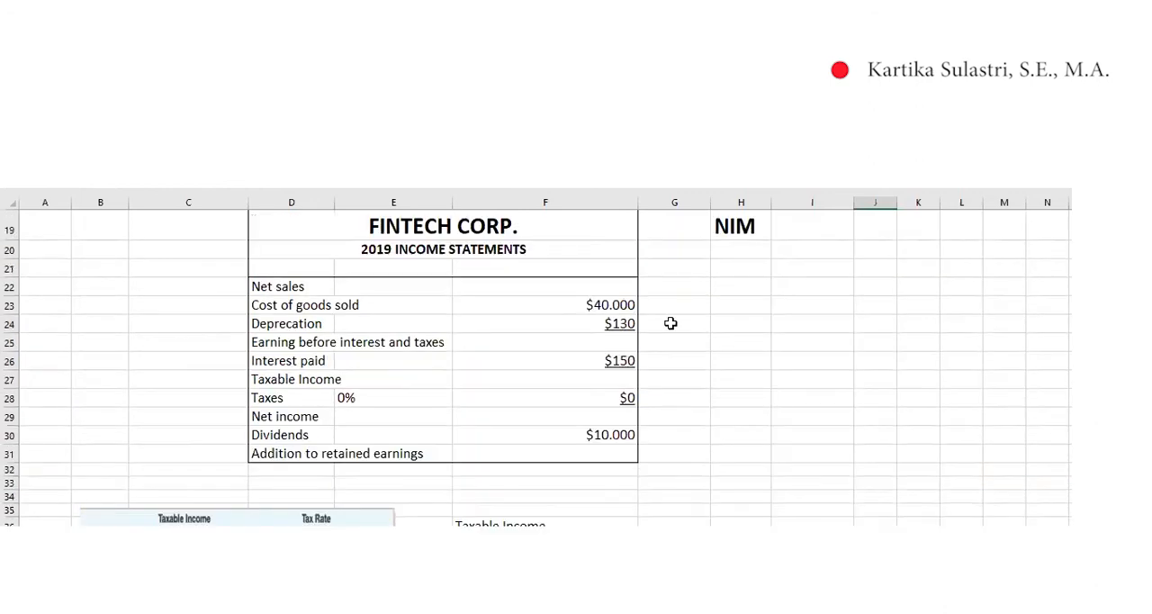
scroll(648, 333, "up", 1)
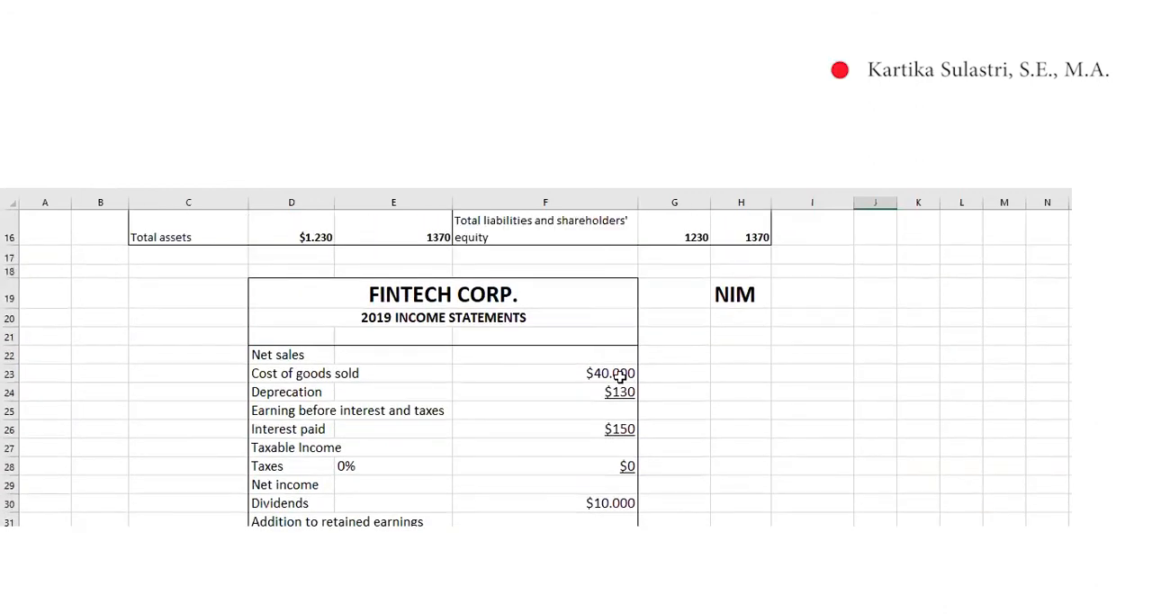
Enter the student ID number in I19 beside the NIM label
left_click(800, 301)
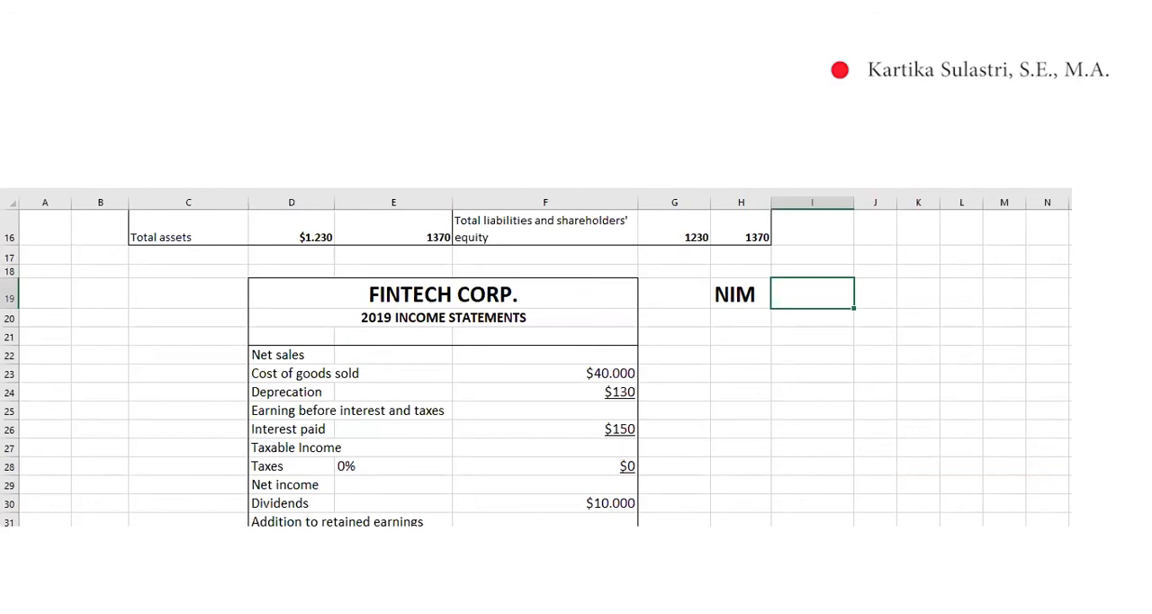
type("123456")
left_click(728, 482)
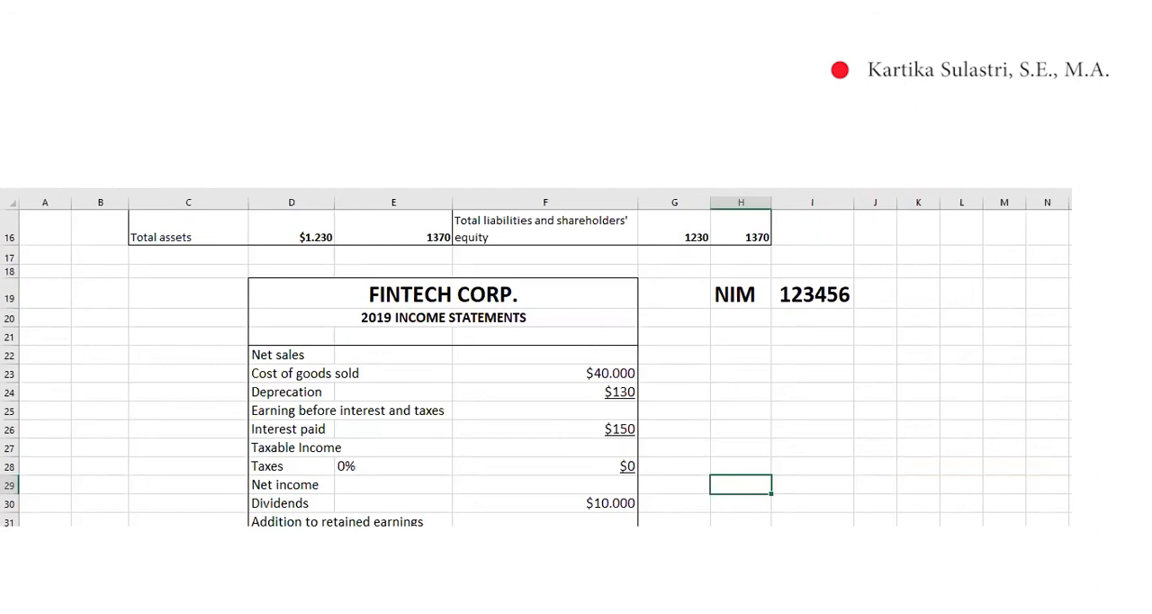
left_click(741, 503)
left_click(818, 385)
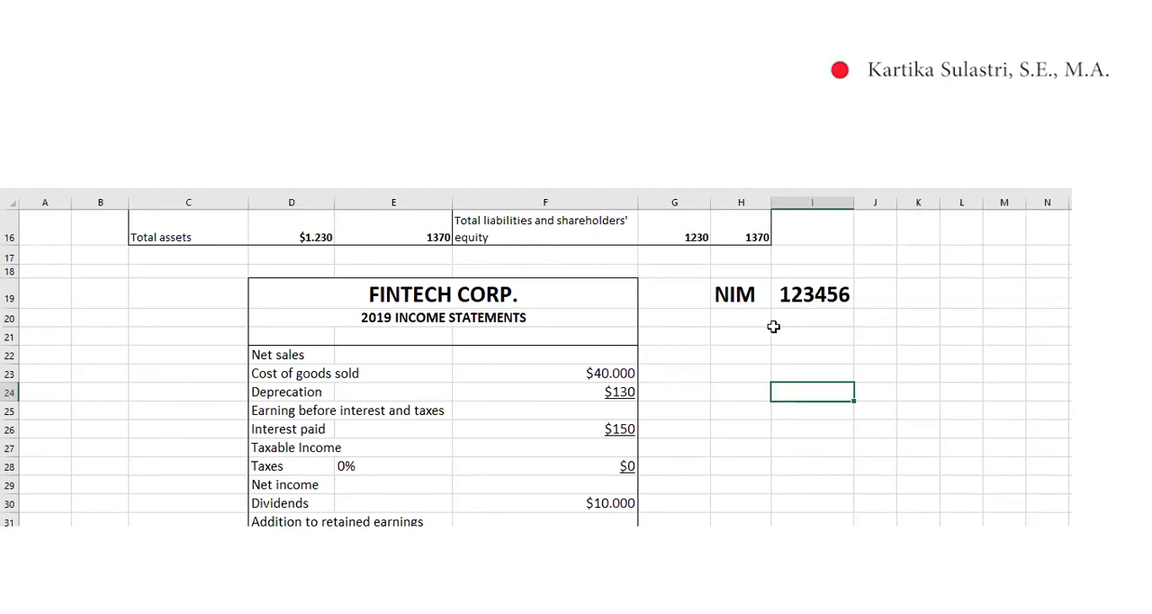
Link net sales in F22 to the NIM value with the formula =I19
left_click(594, 356)
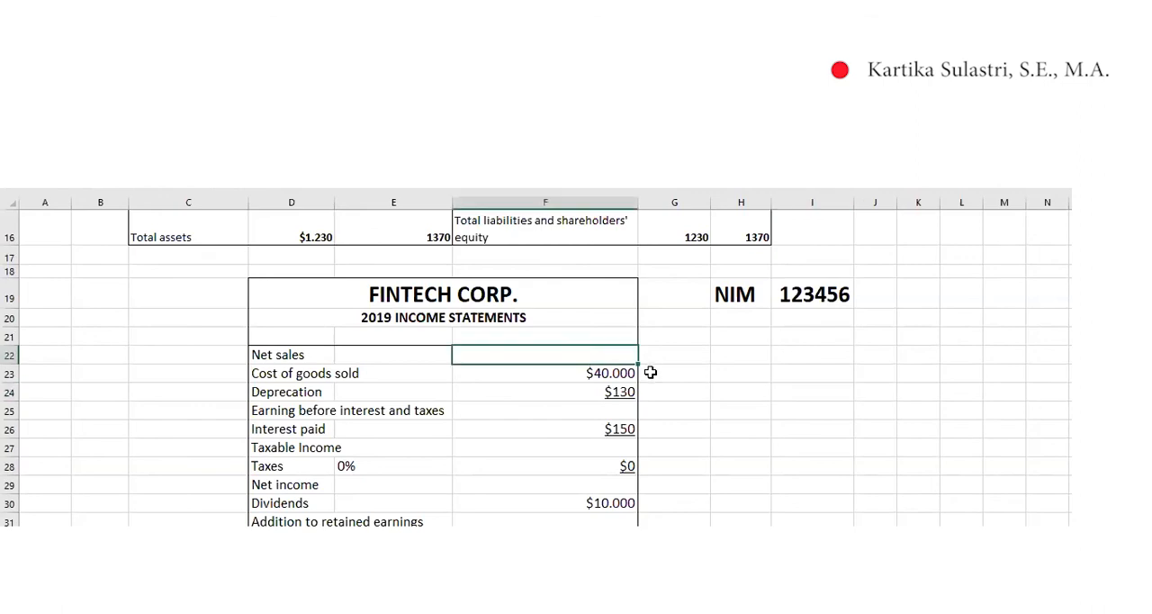
type("=")
left_click(800, 292)
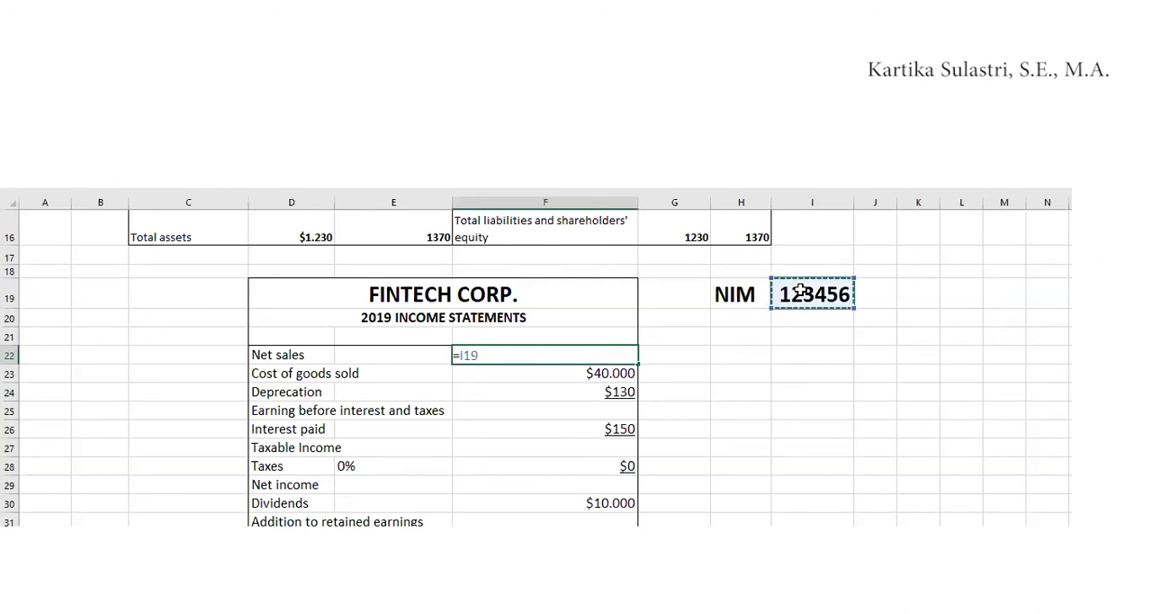
key("Return")
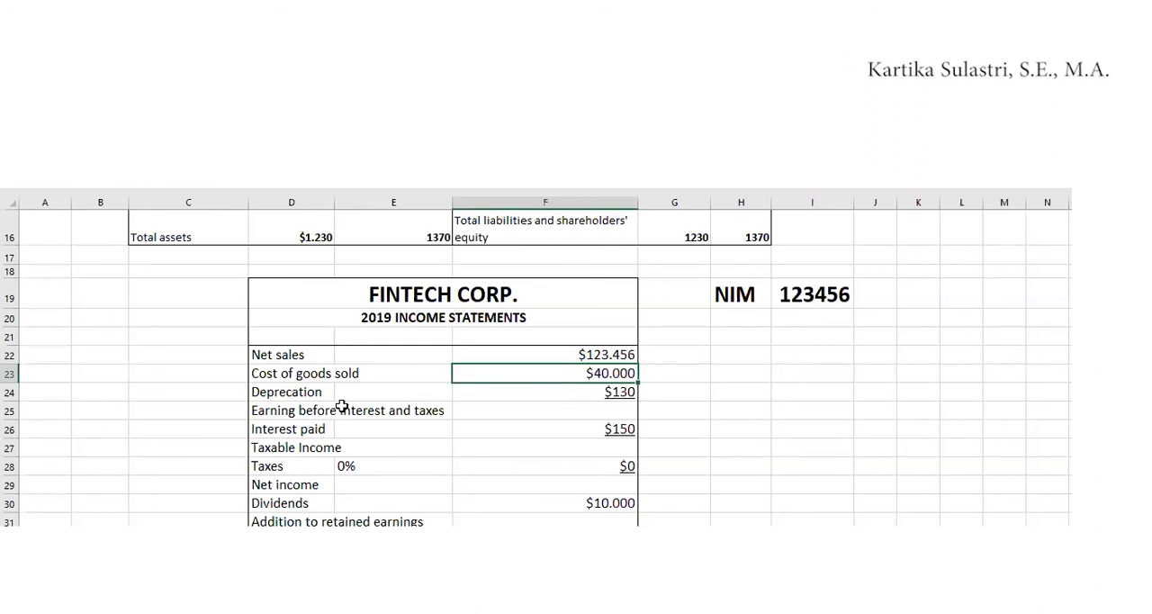
Correct the spelling of the label in D24 to Depreciation
left_click(606, 410)
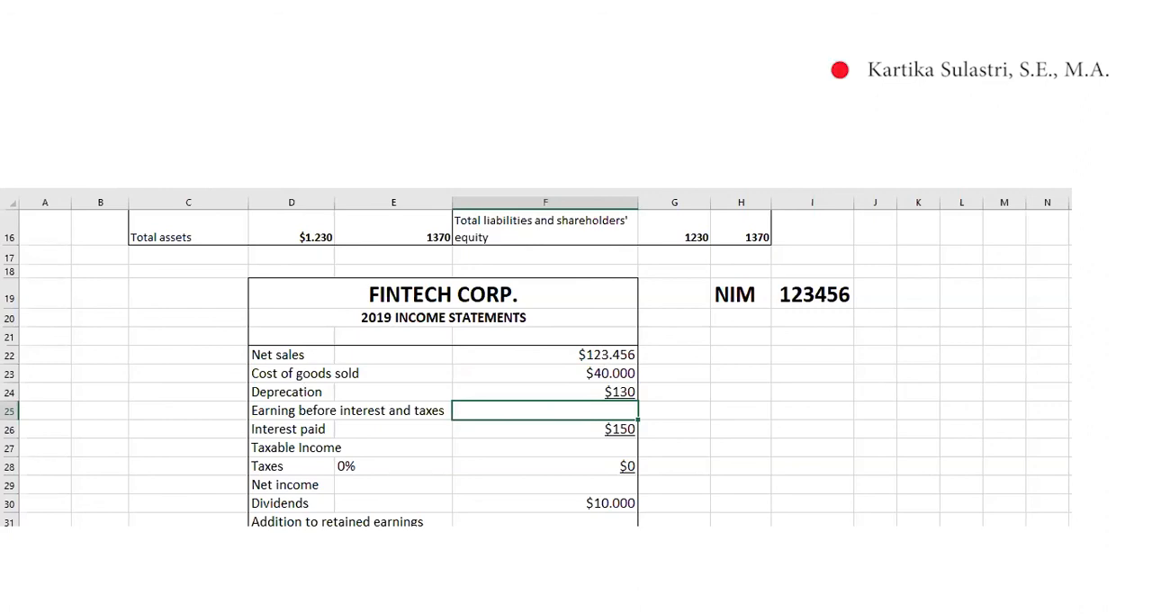
left_click(297, 389)
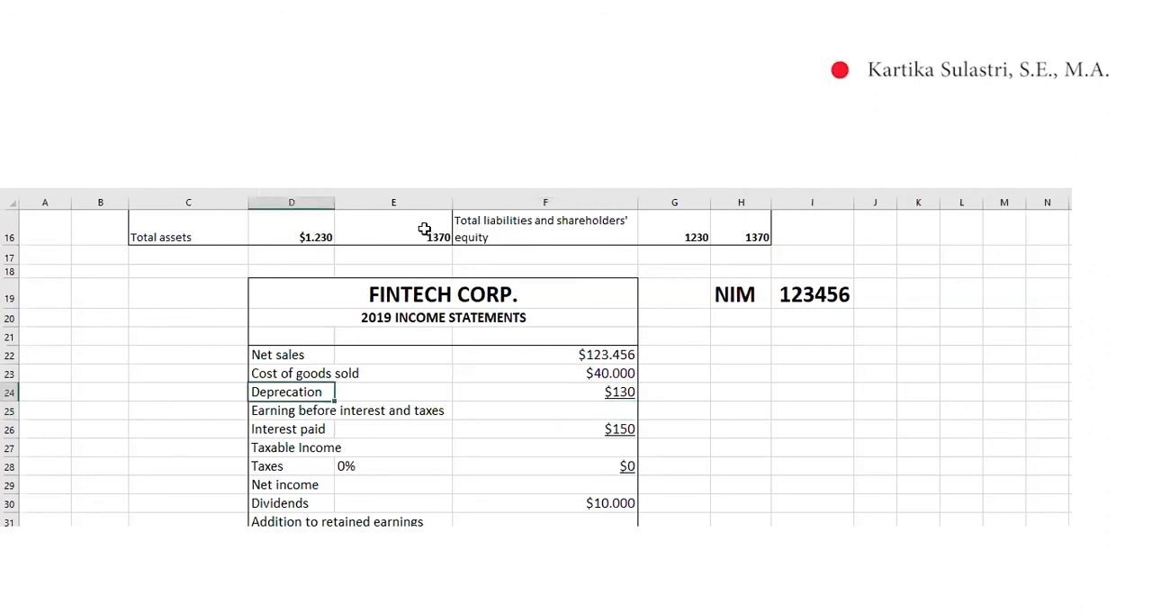
type("i")
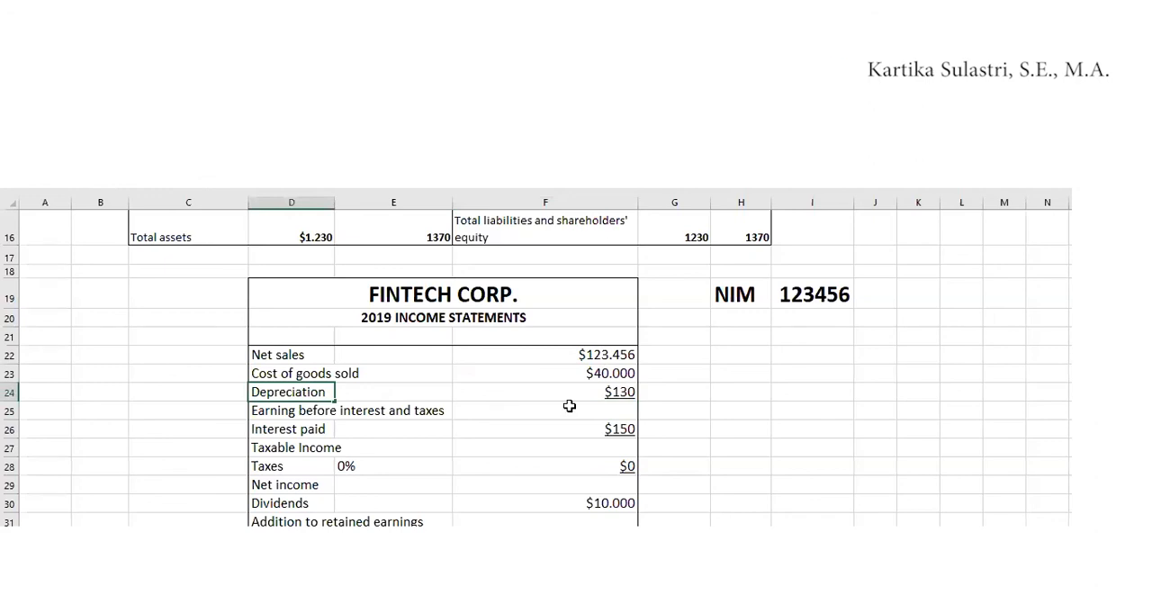
Calculate earnings before interest and taxes in F25 with the formula =F22-F23-F24
left_click(566, 405)
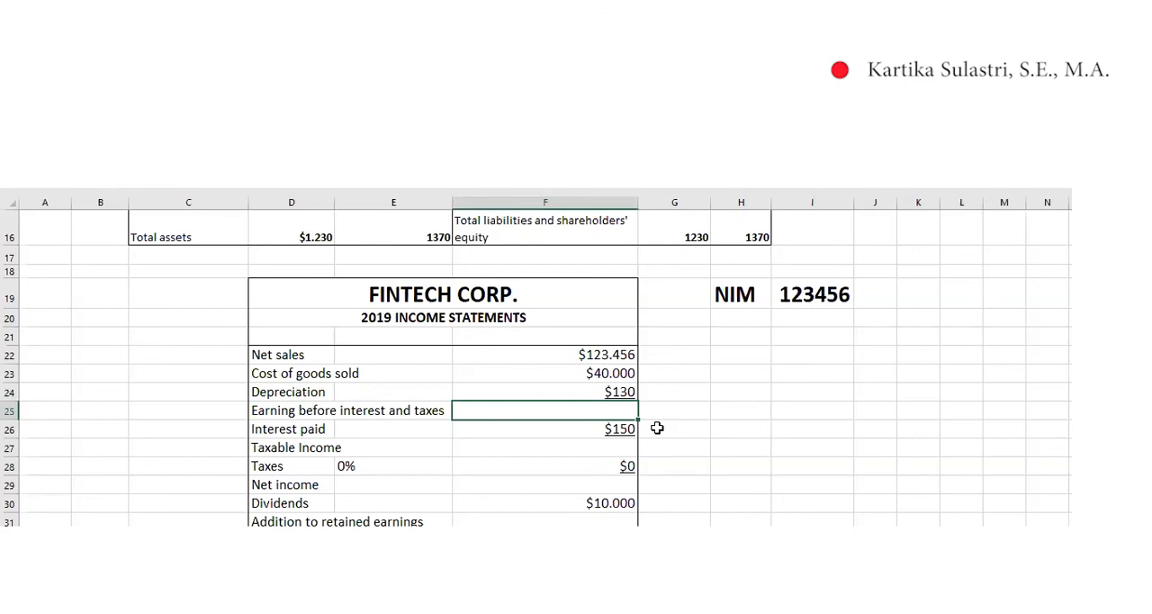
left_click(584, 354)
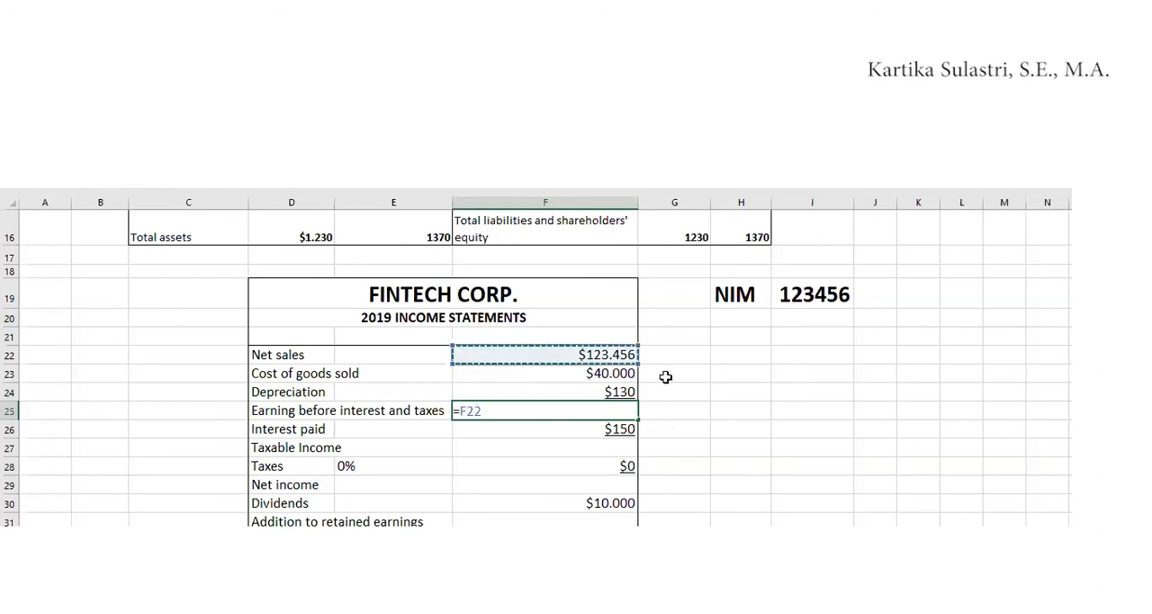
type("-")
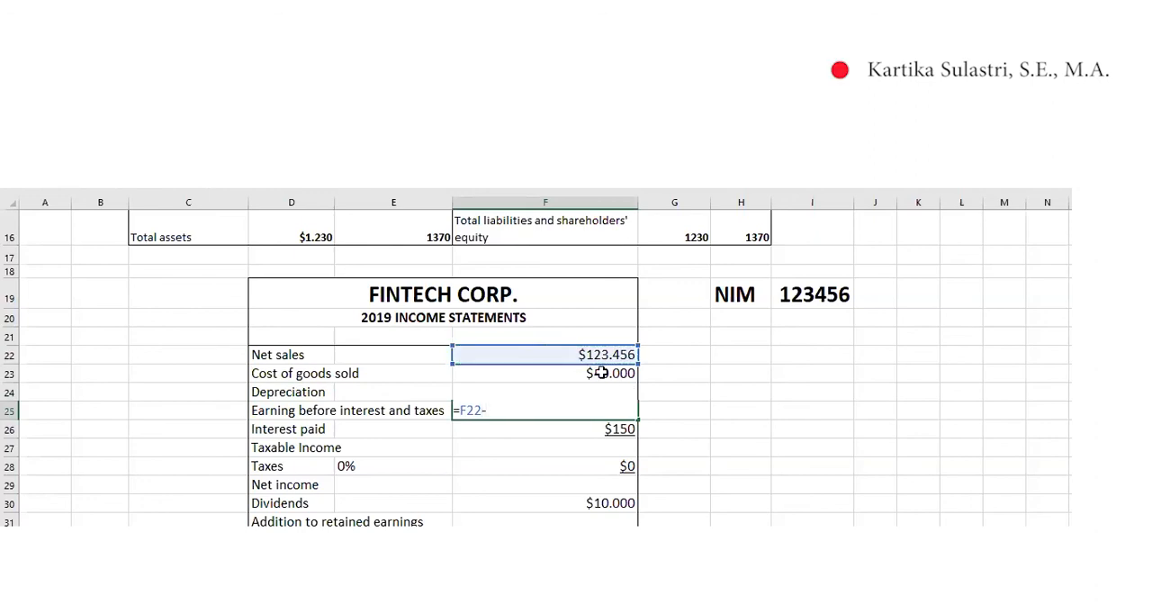
left_click(601, 370)
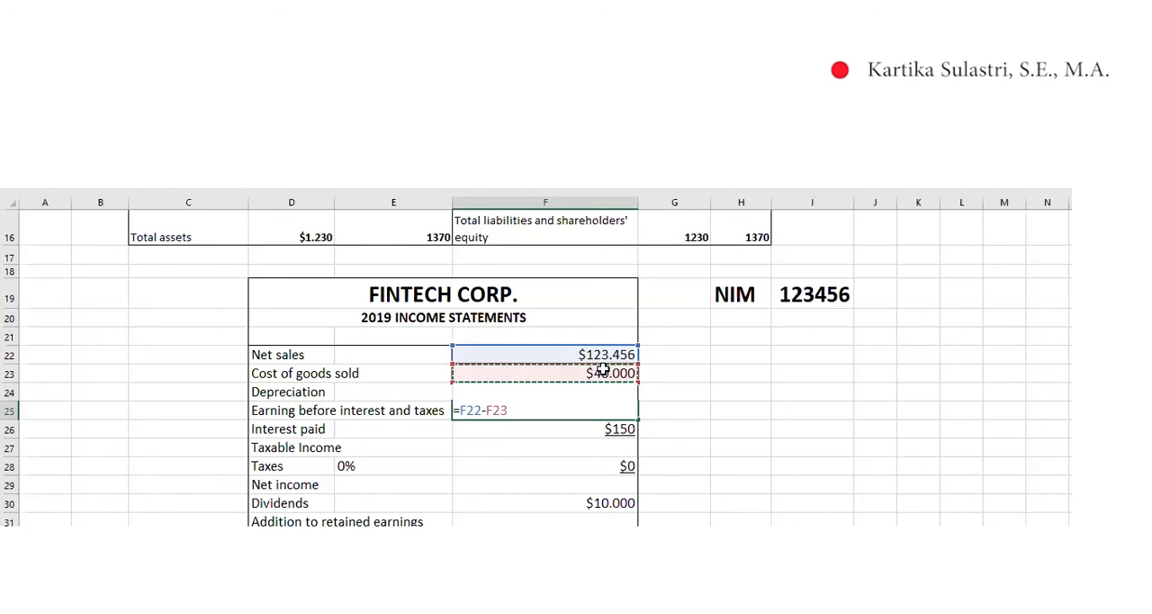
type("-")
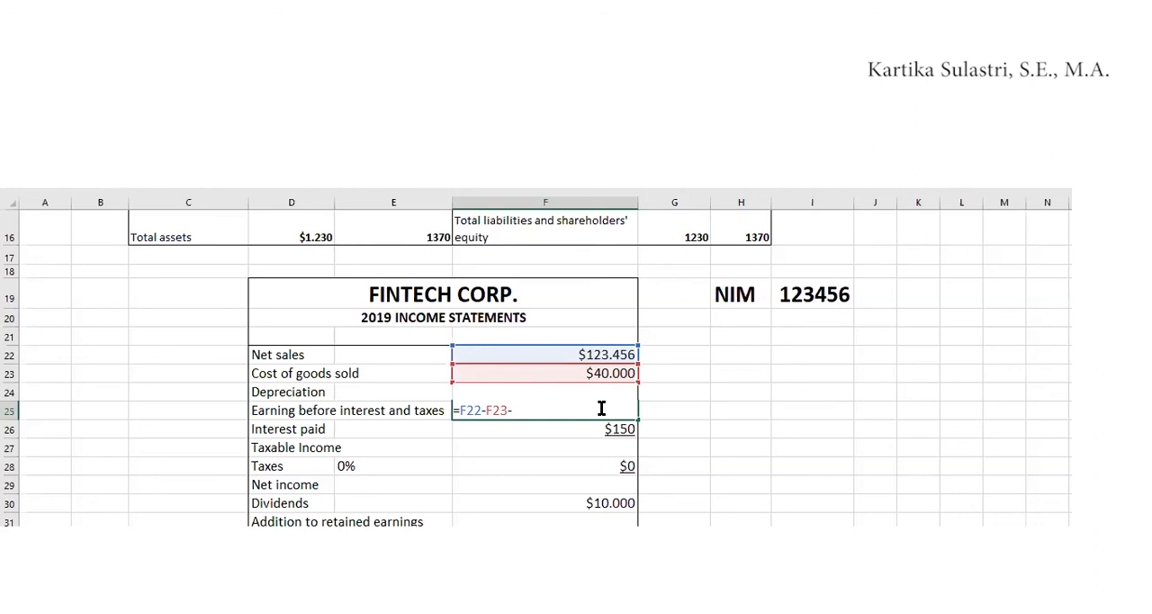
type("f24")
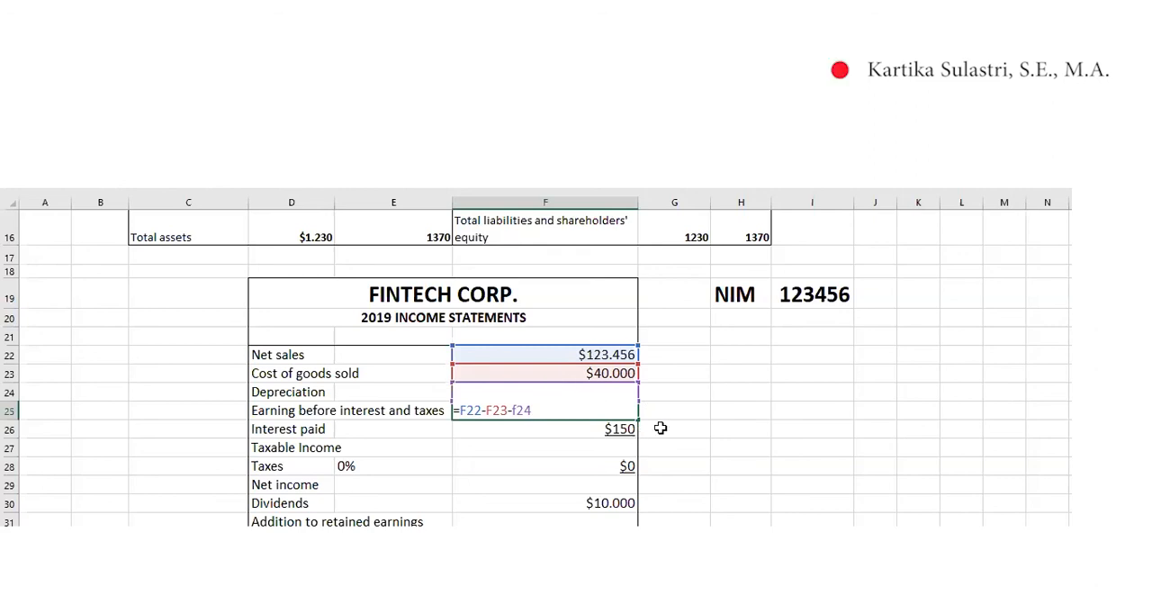
key("Return")
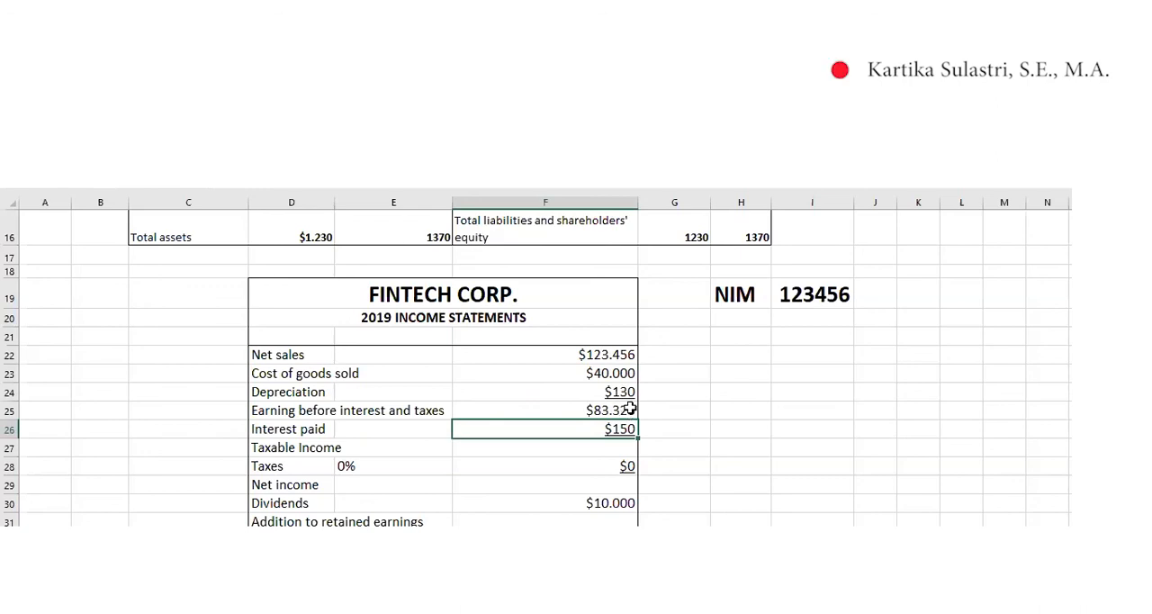
key("Up")
left_click(238, 192)
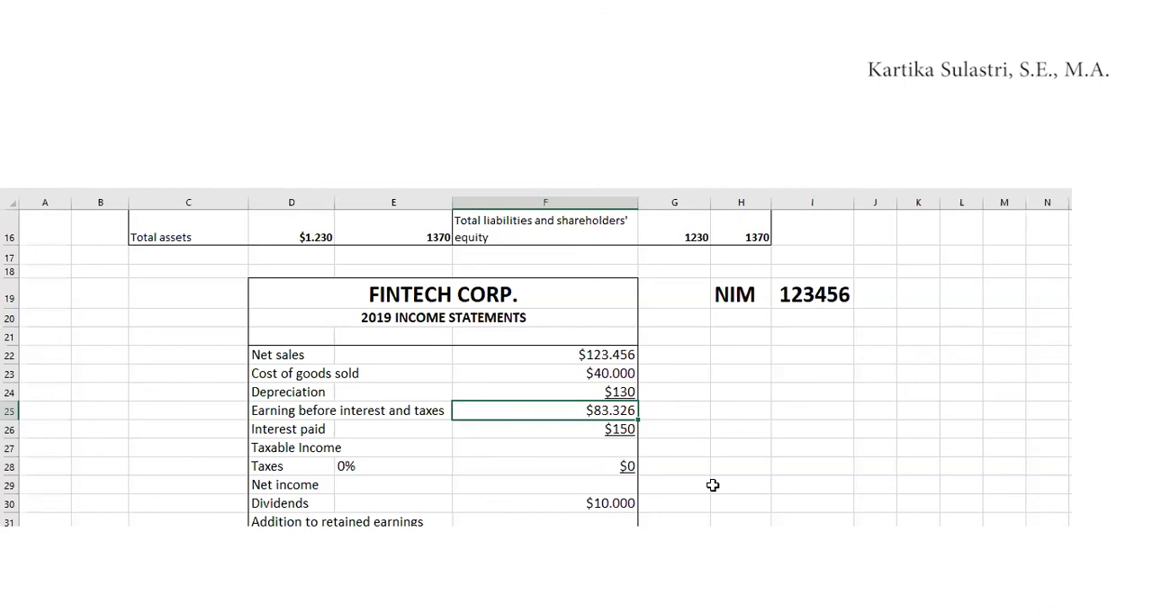
Calculate taxable income in F27 as =F25-F26, subtracting interest paid from earnings before interest and taxes
left_click(596, 445)
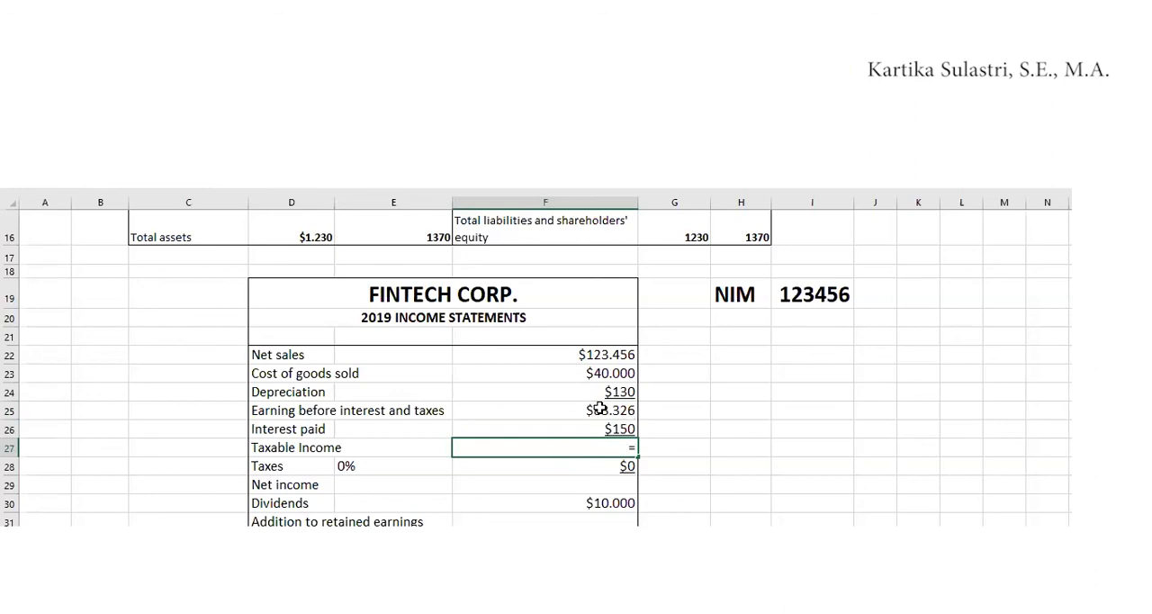
left_click(600, 408)
type("-")
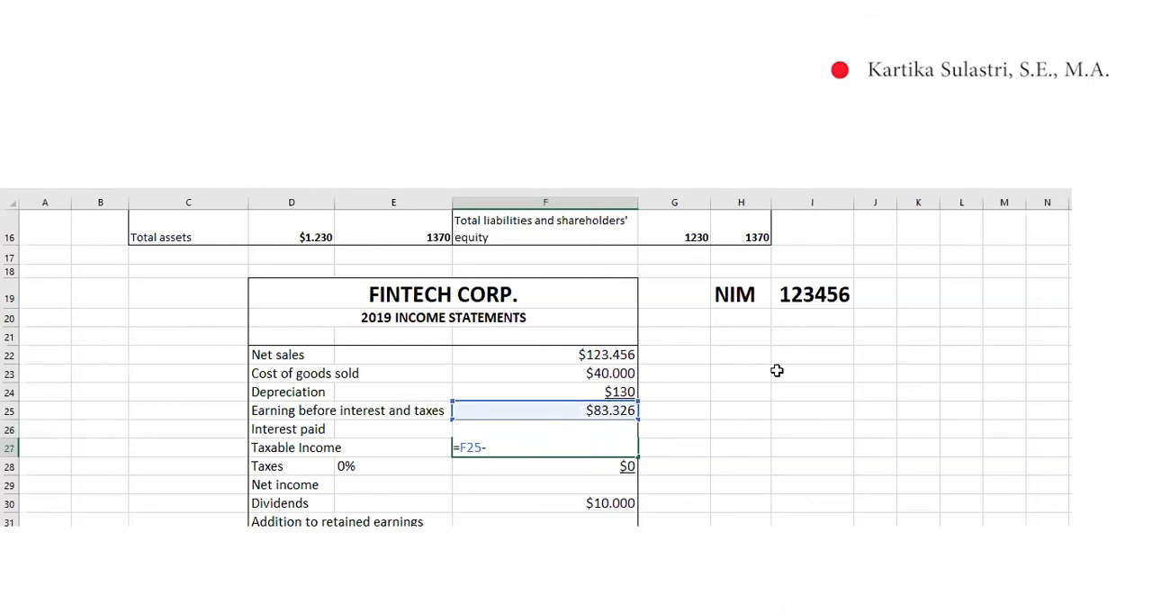
type("F")
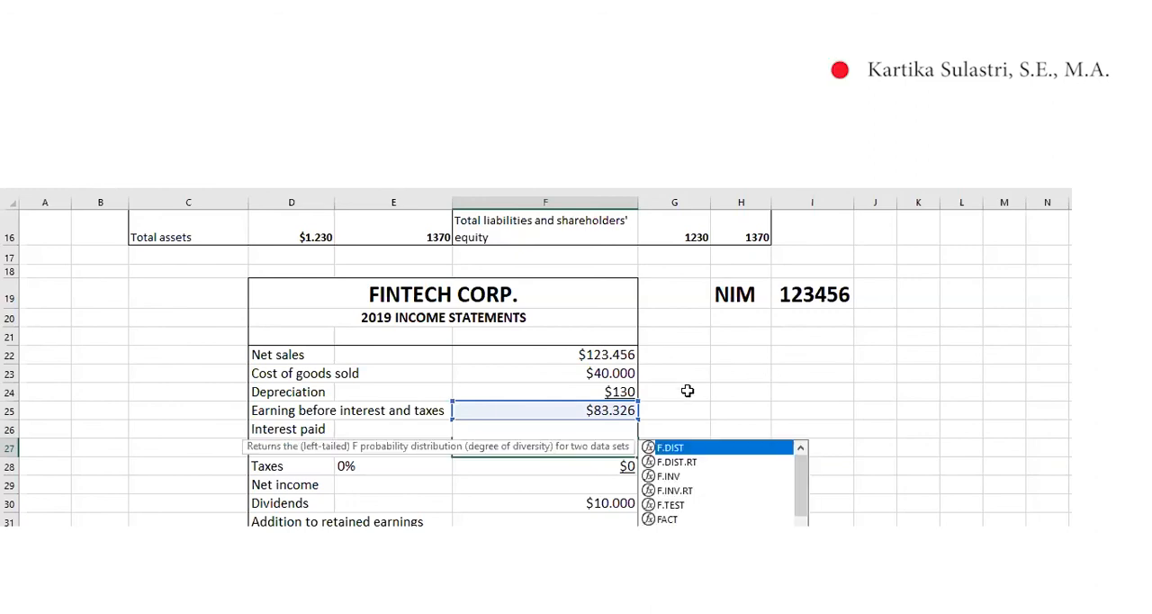
type("25-f2")
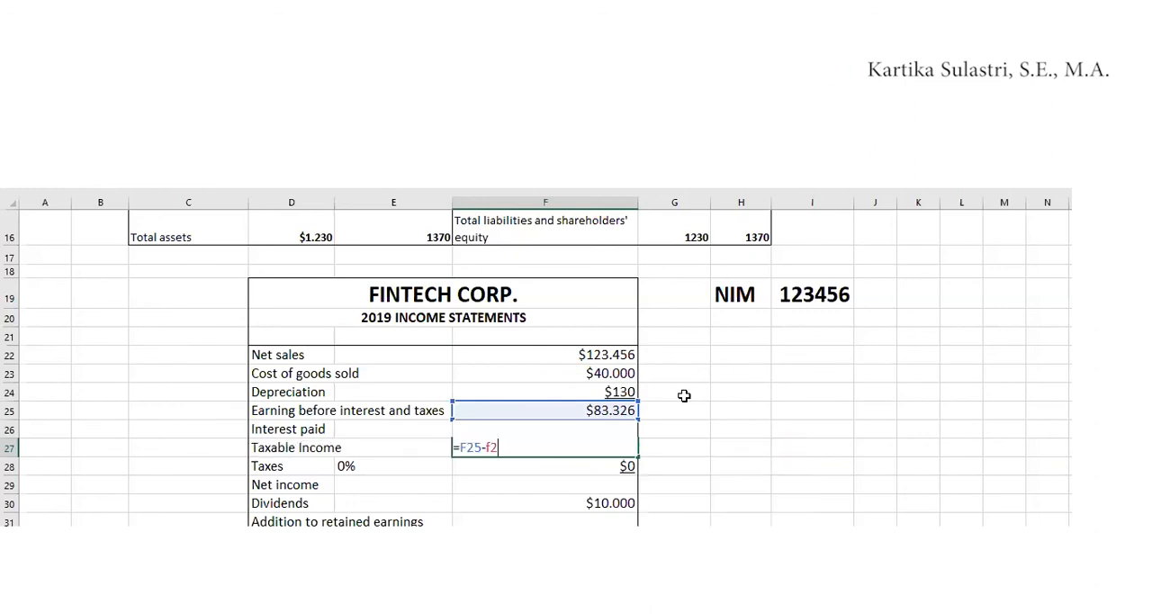
type("6")
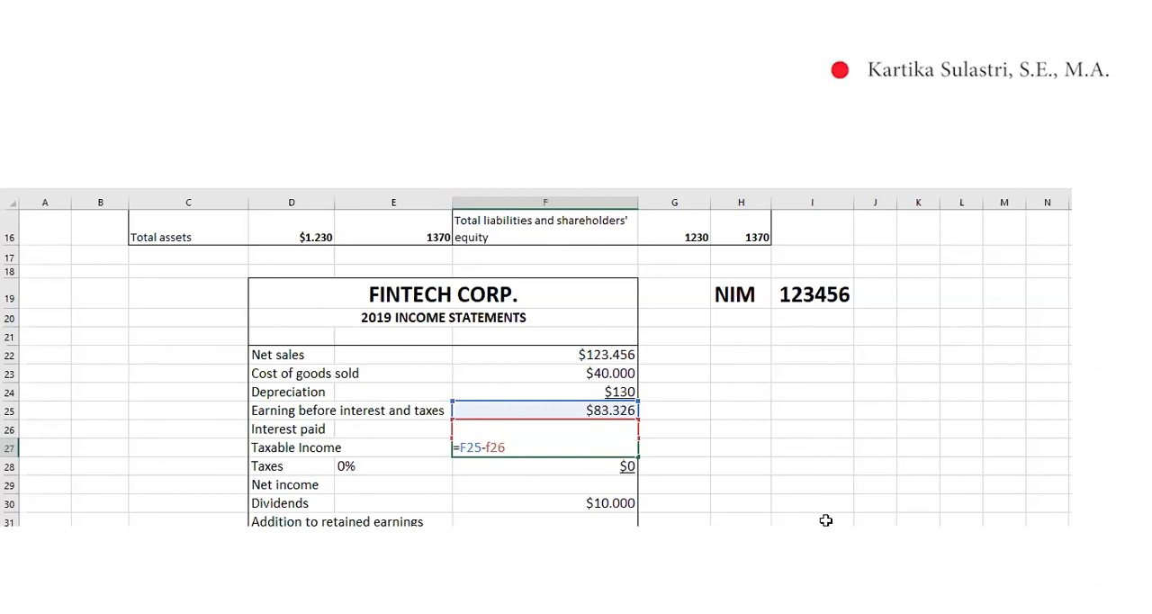
key("Return")
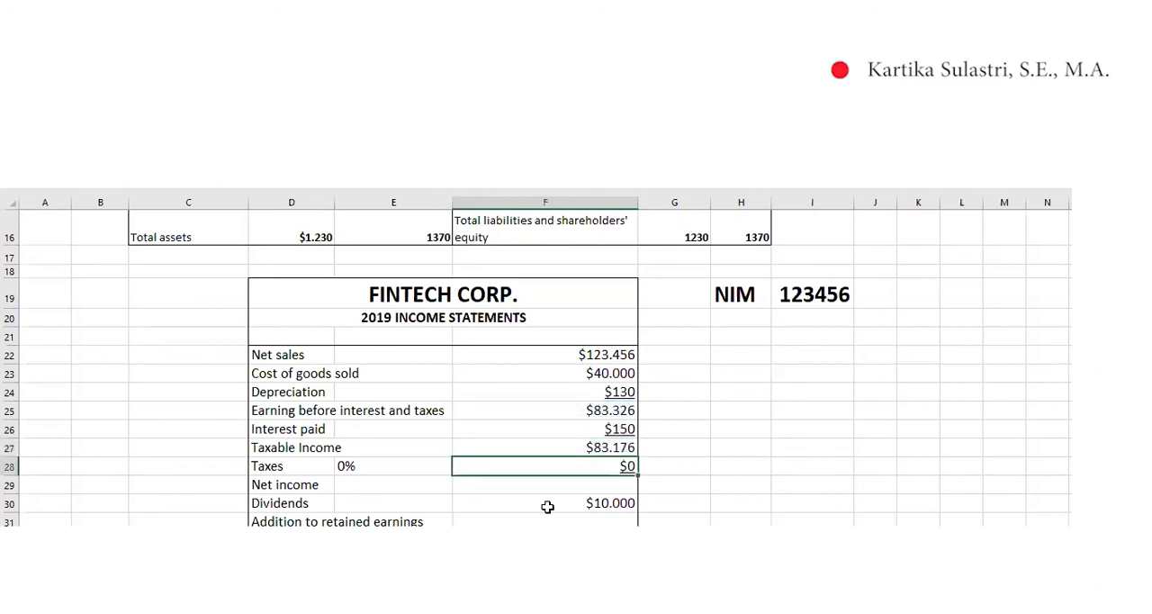
left_click(602, 444)
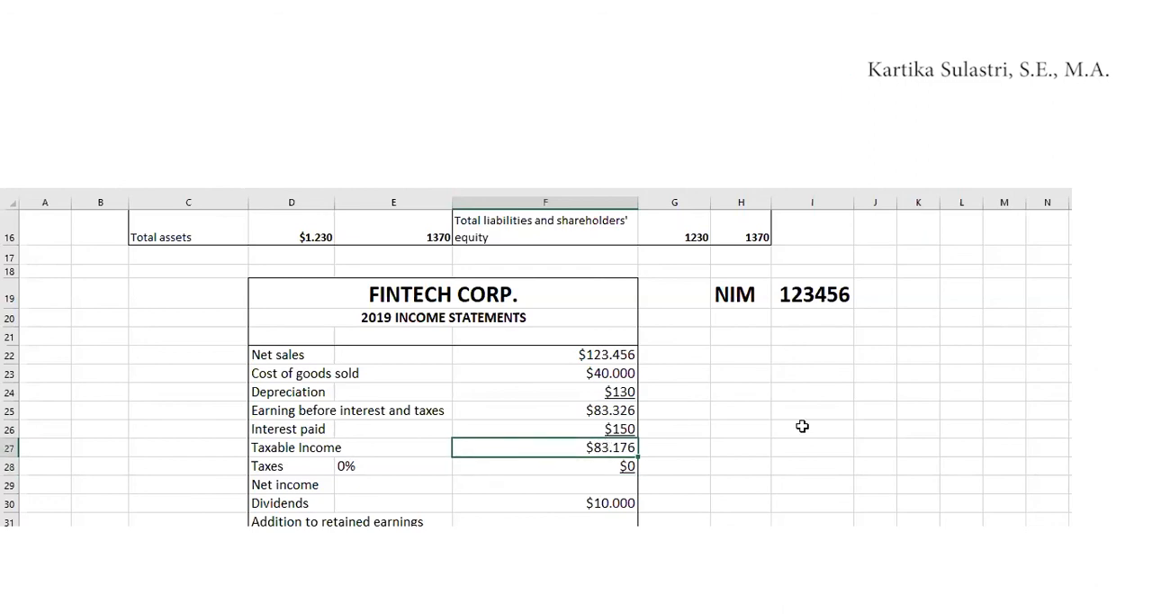
Review the tax rate table below the income statement and select the Taxable Income label in F36
scroll(740, 445, "down", 1)
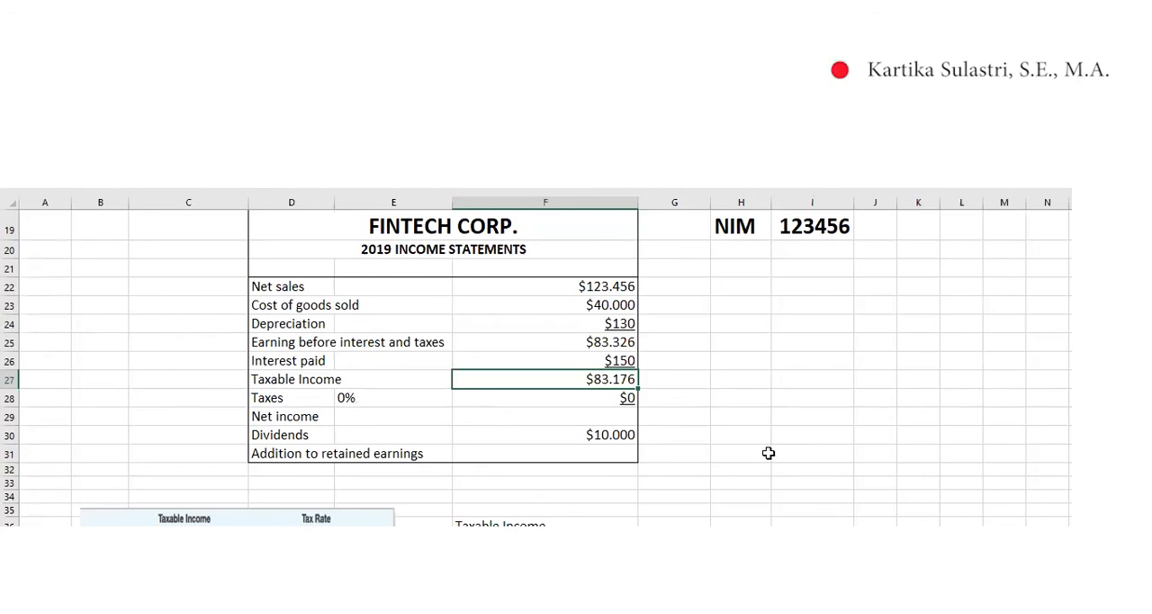
scroll(764, 455, "down", 3)
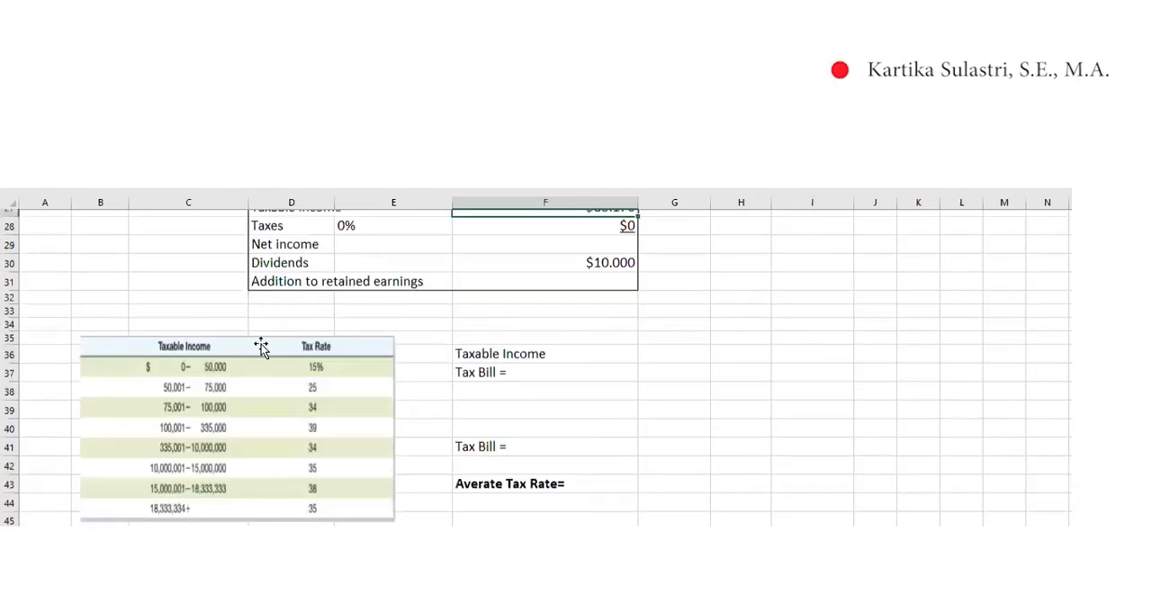
scroll(261, 349, "down", 1)
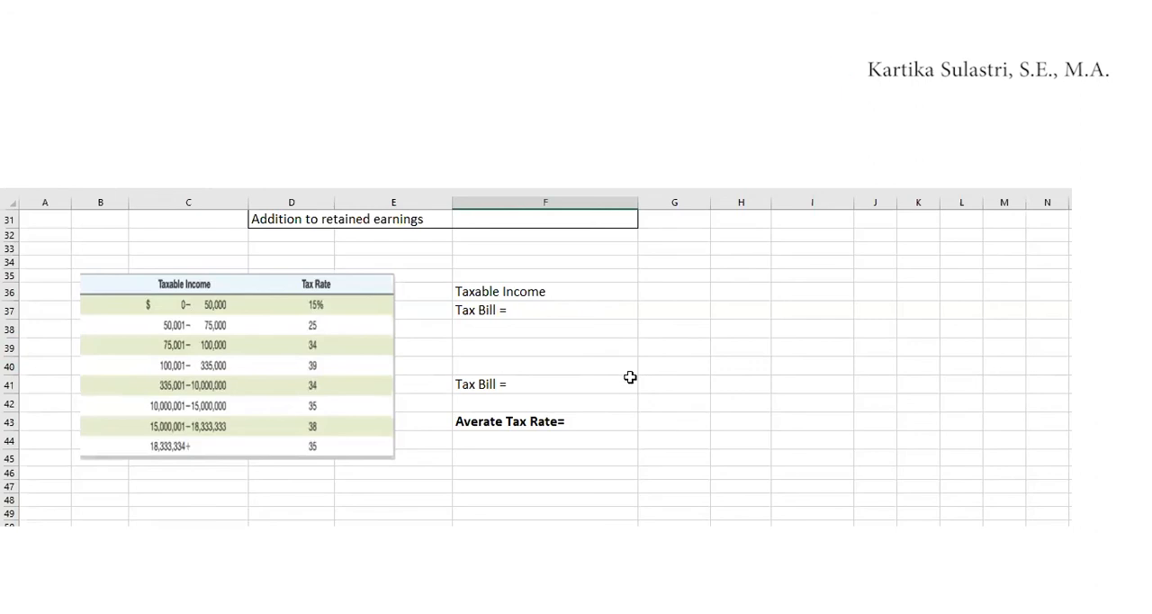
left_click(502, 290)
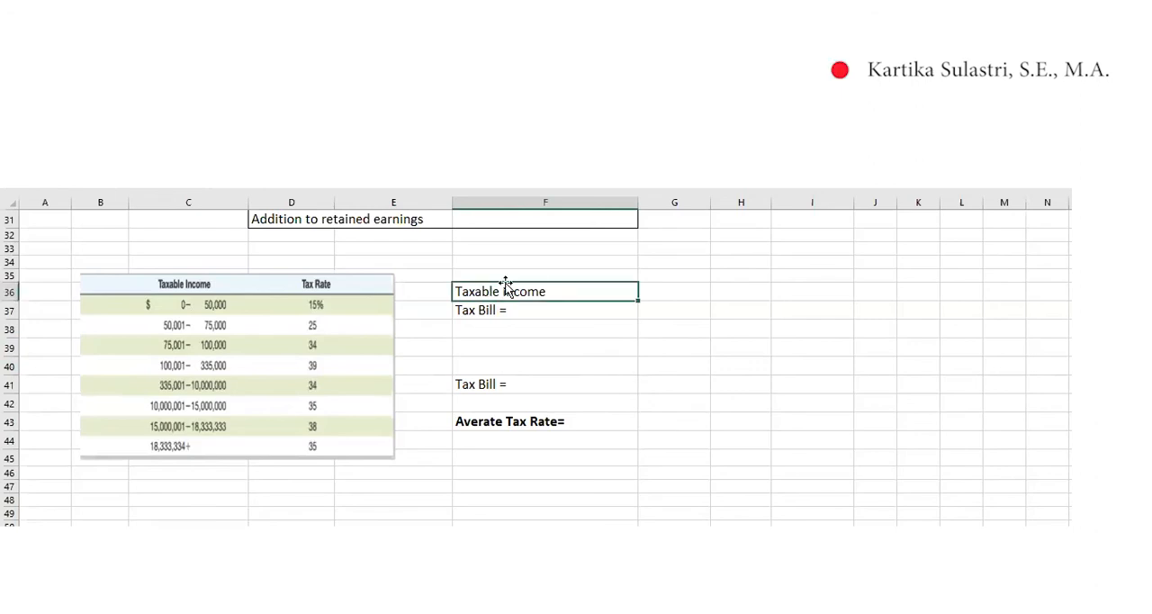